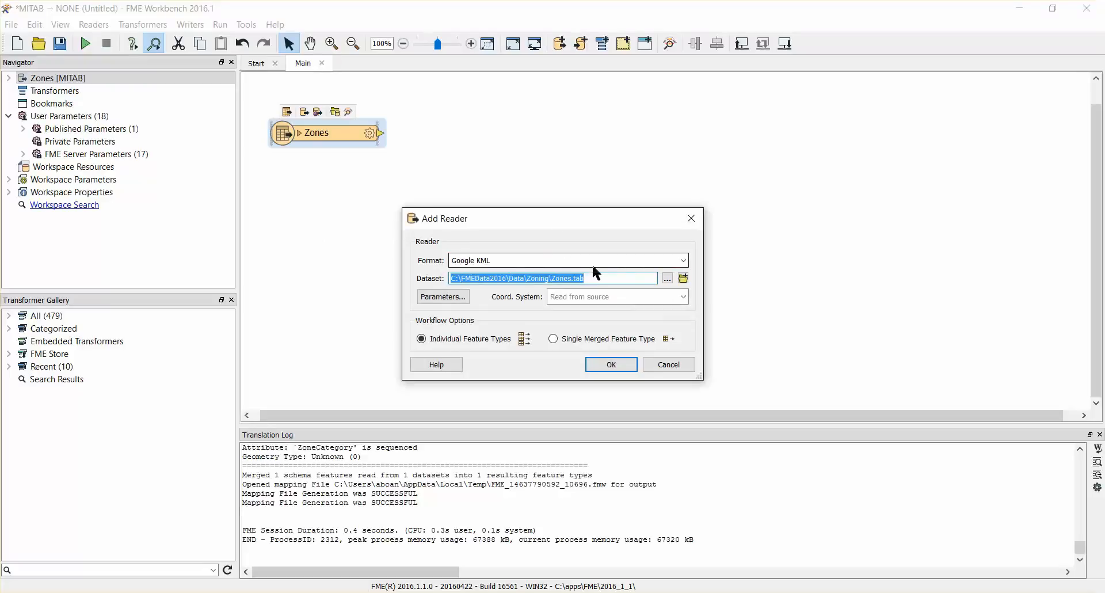
# Step: Choose VancouverNeighborhoods.kml from the FMEData2016 Data\CommunityMapping folder as the Google KML reader's dataset and add the reader
pyautogui.click(668, 278)
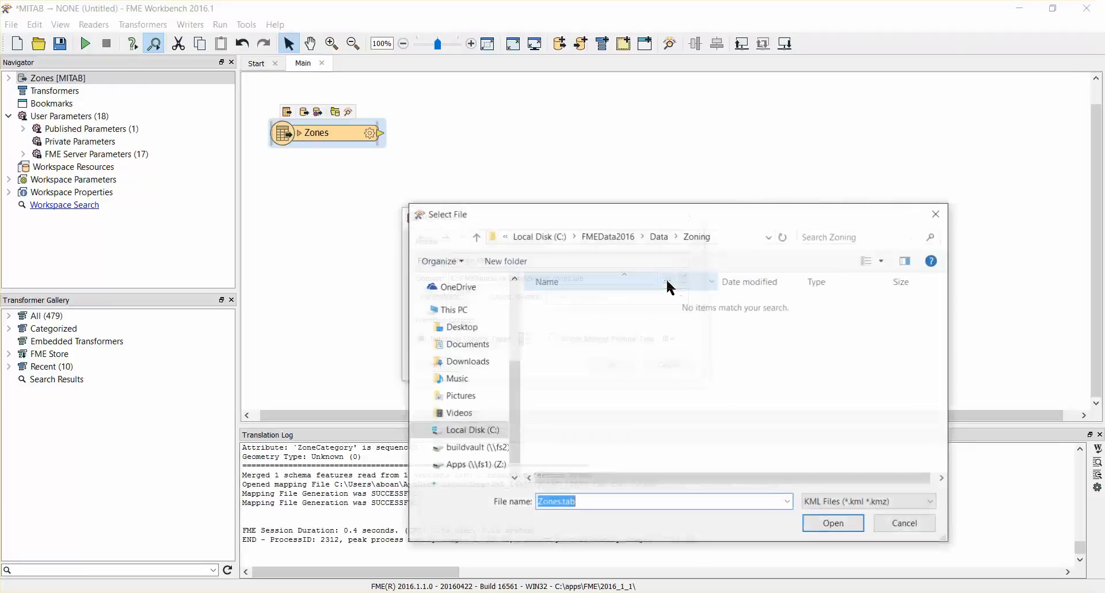
pyautogui.click(659, 237)
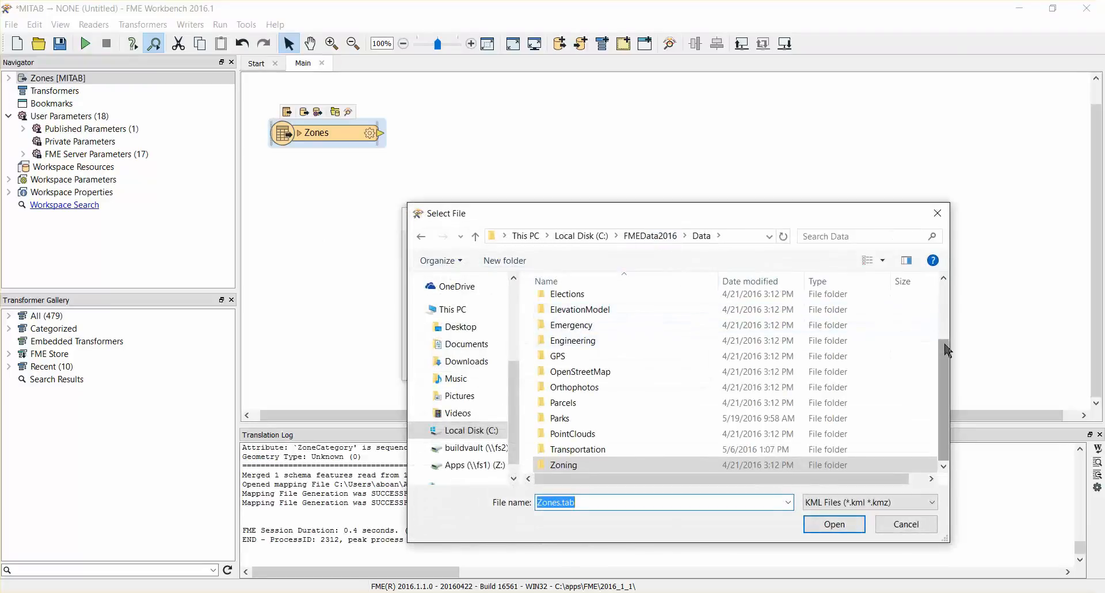
pyautogui.scroll(2, 945, 348)
pyautogui.doubleClick(608, 350)
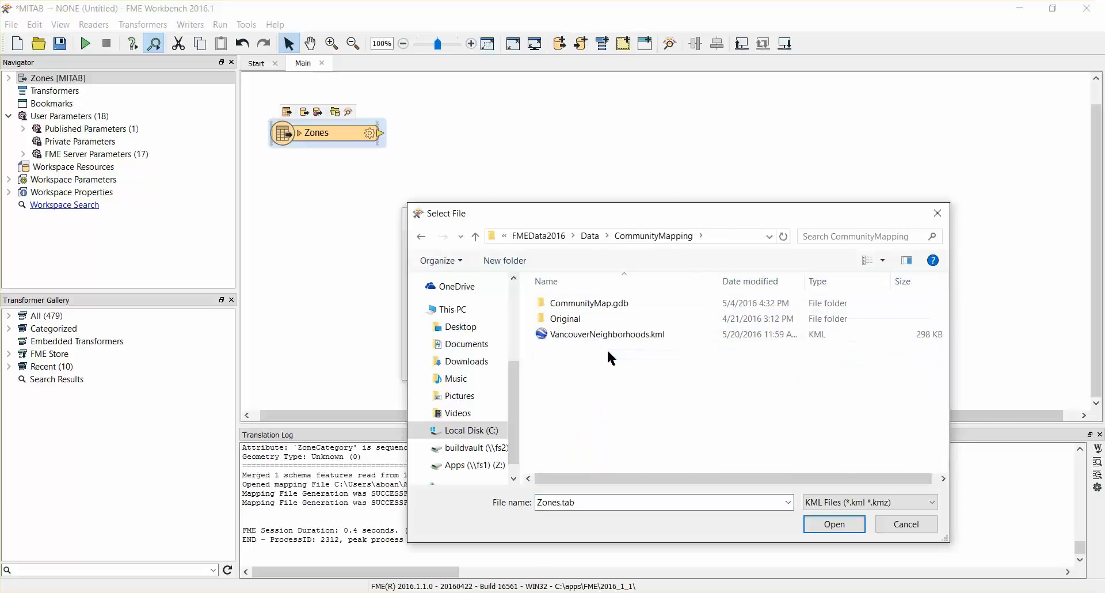
pyautogui.doubleClick(568, 333)
pyautogui.click(602, 359)
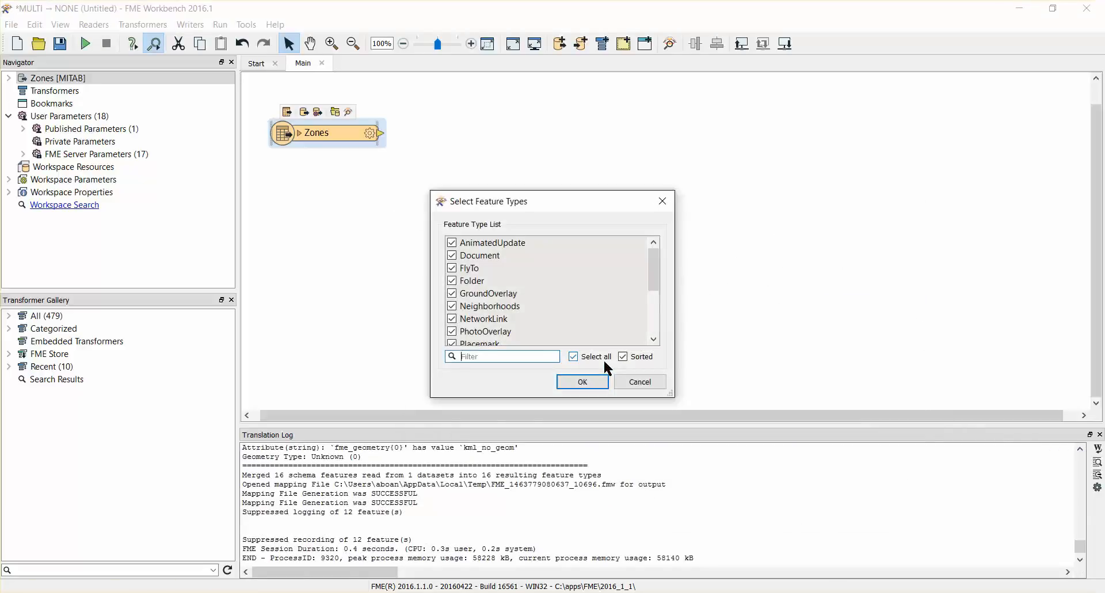
# Step: Import only the Neighborhoods feature type from the KML dataset and place it below the Zones reader on the canvas
pyautogui.click(574, 357)
pyautogui.click(453, 306)
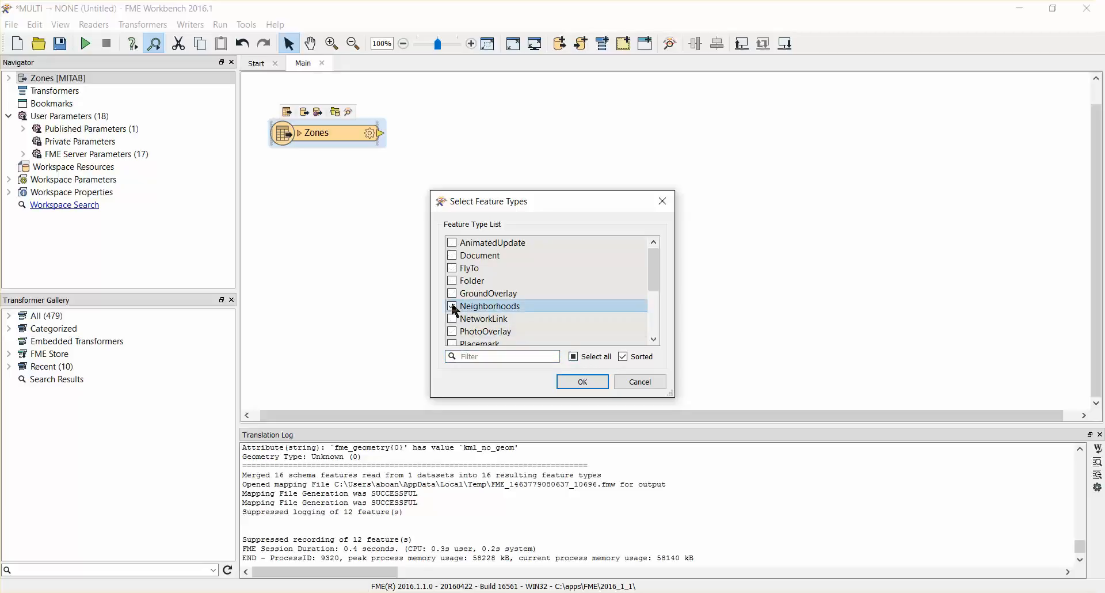
pyautogui.click(573, 382)
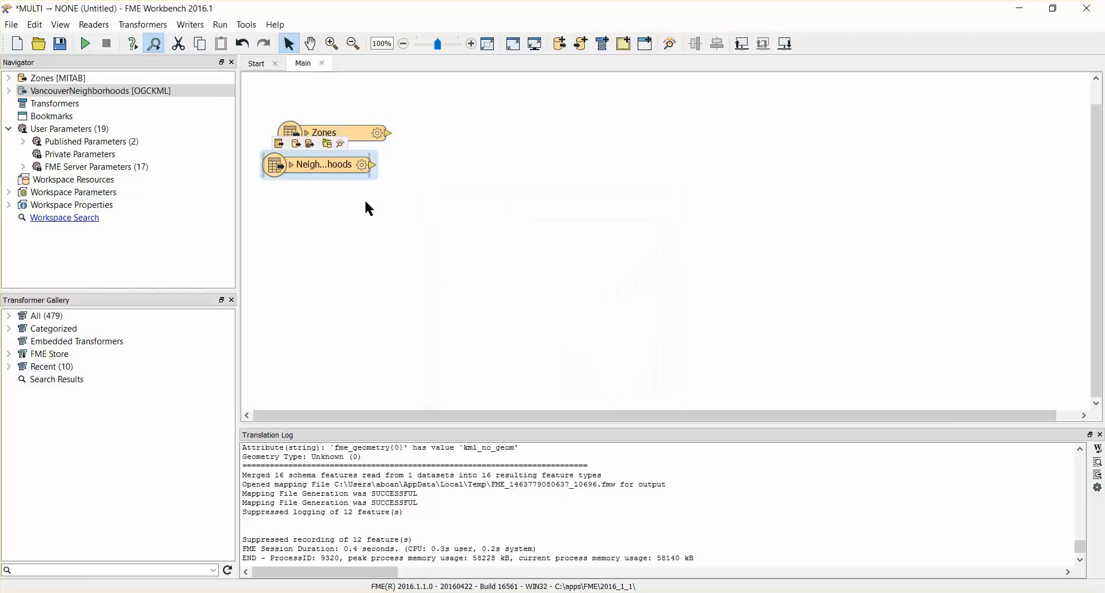
pyautogui.moveTo(337, 163); pyautogui.dragTo(352, 195)
pyautogui.click(442, 213)
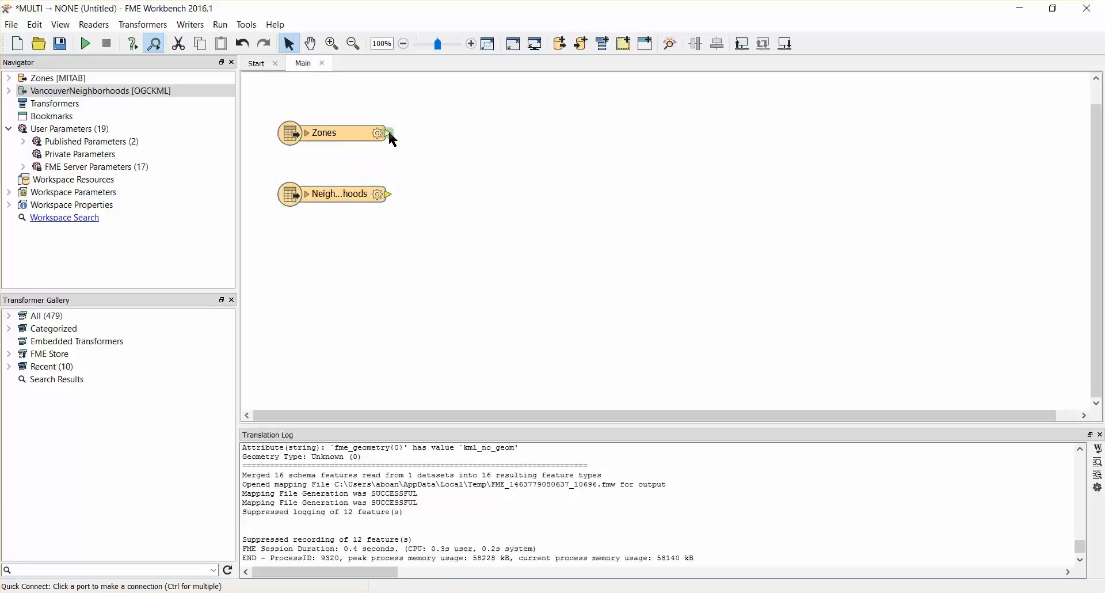
# Step: Add a Tester transformer to the output of each of the Zones and Neighborhoods feature types
pyautogui.write('tester')
pyautogui.press('Return')
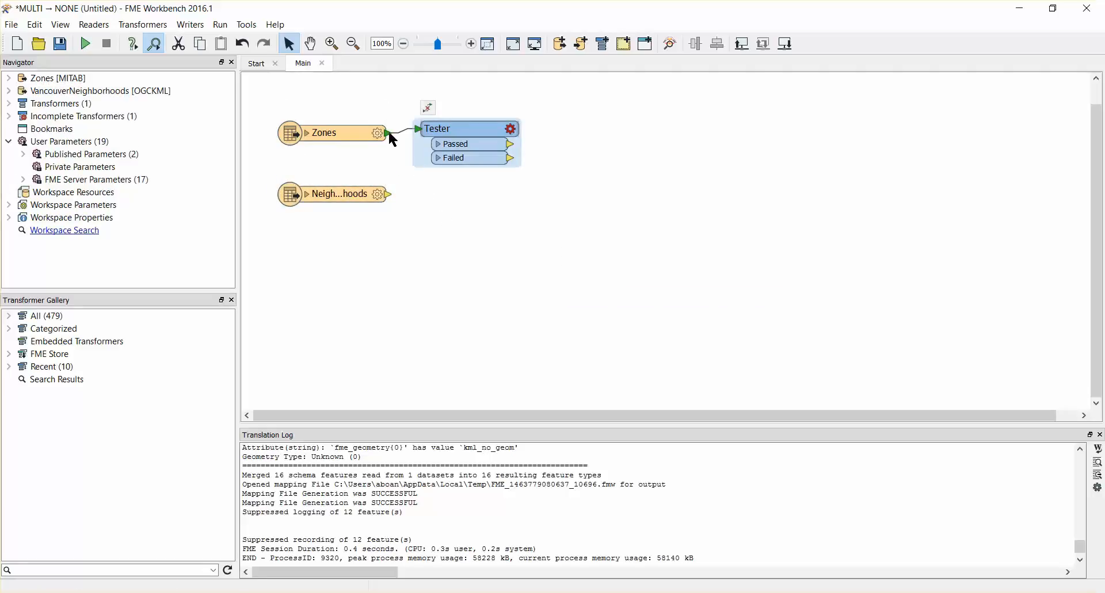
pyautogui.write('tester')
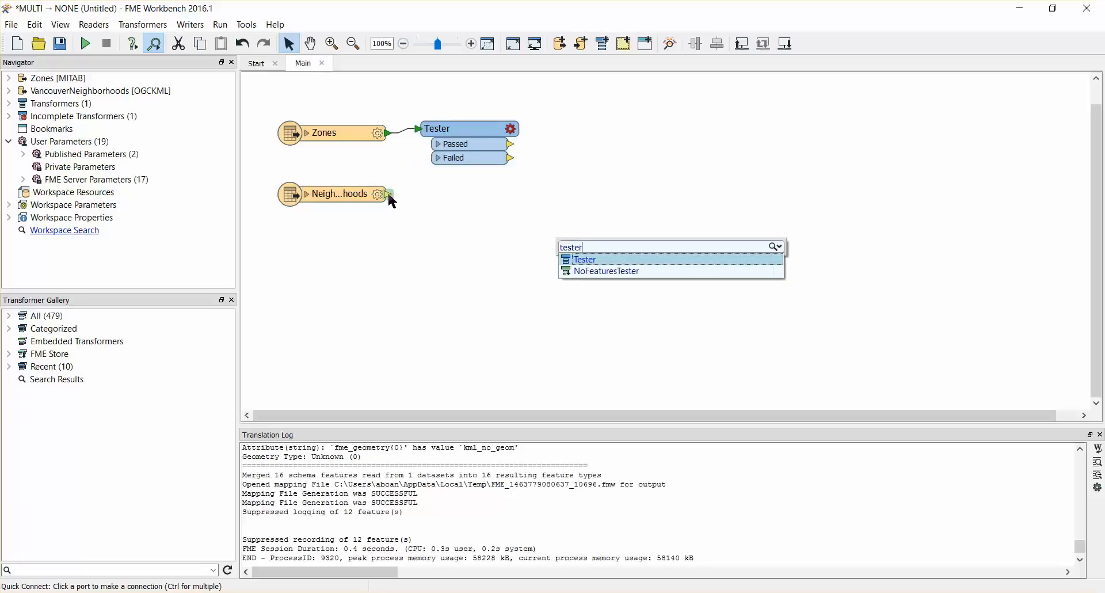
pyautogui.press('Return')
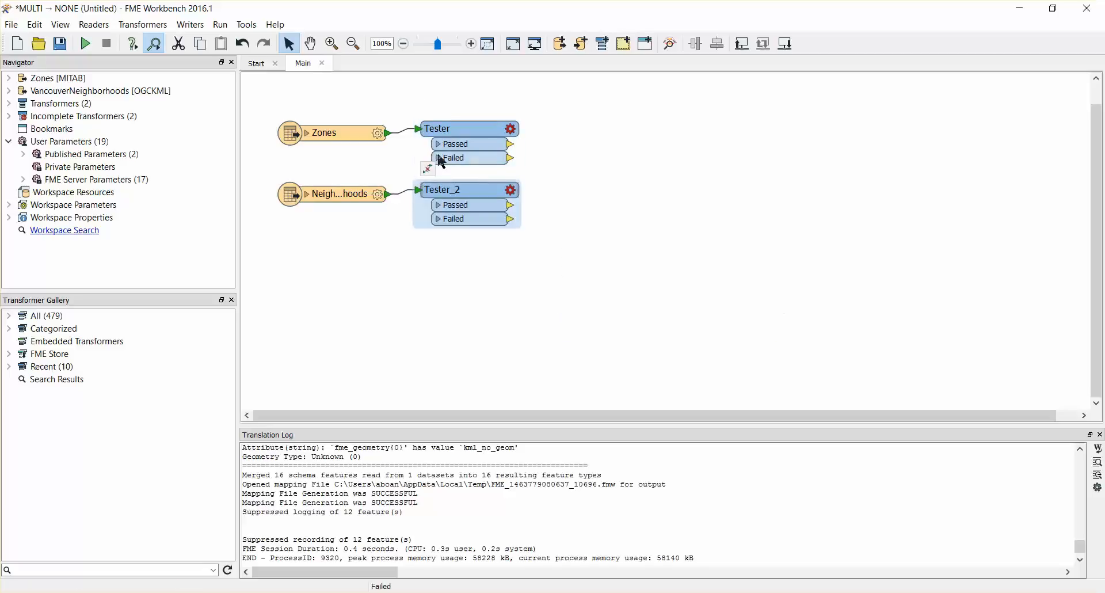
# Step: Configure the Tester on Zones to pass features whose ZoneCategory equals Commercial
pyautogui.doubleClick(465, 130)
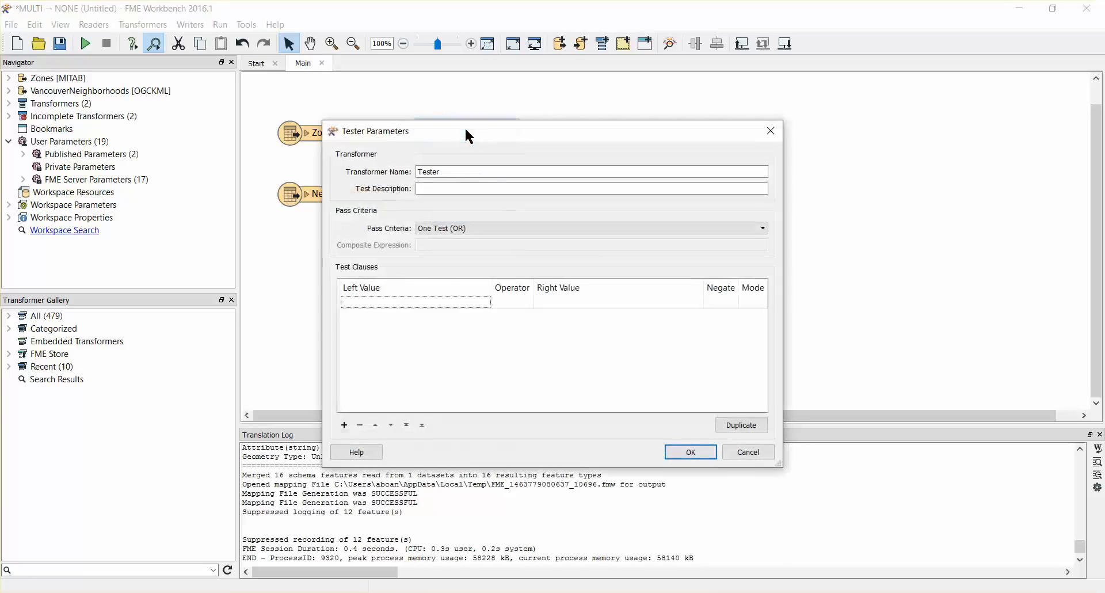
pyautogui.click(486, 302)
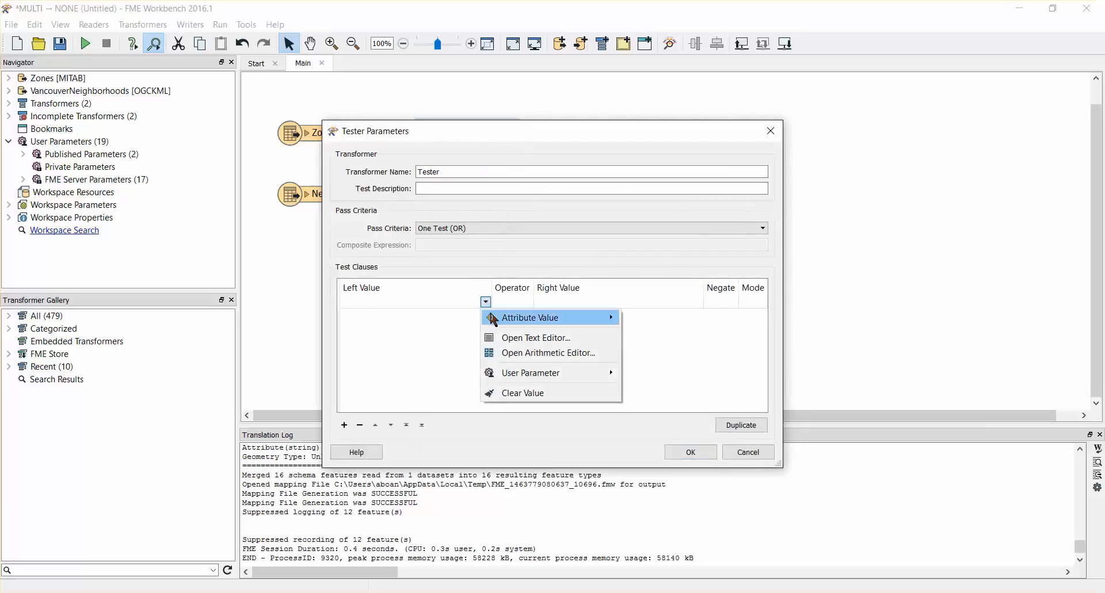
pyautogui.moveTo(575, 320)
pyautogui.click(643, 321)
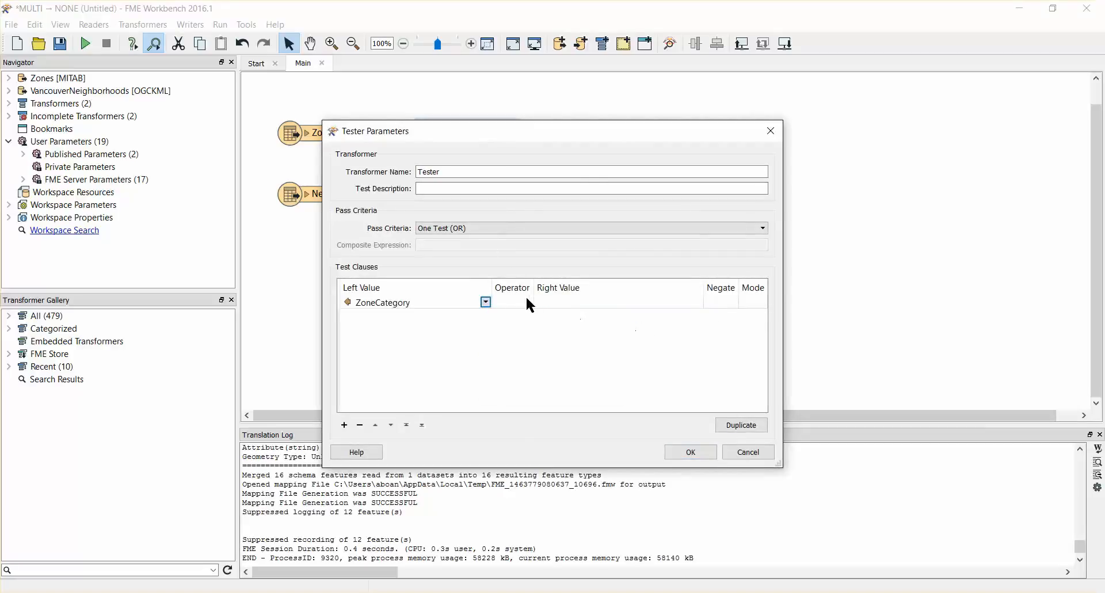
pyautogui.click(547, 301)
pyautogui.write('Commercial')
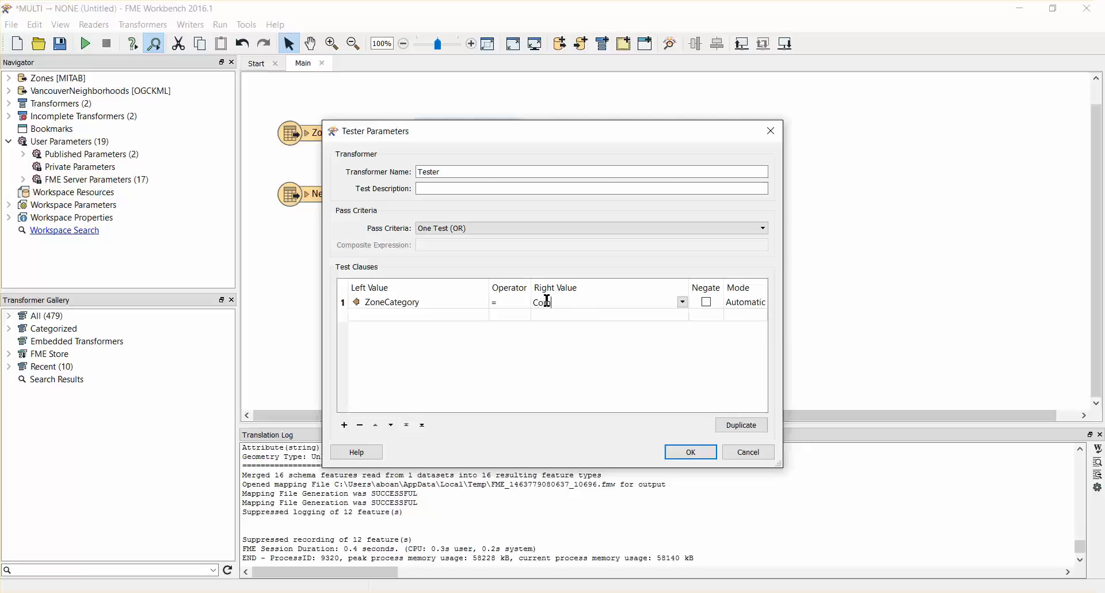
pyautogui.click(690, 452)
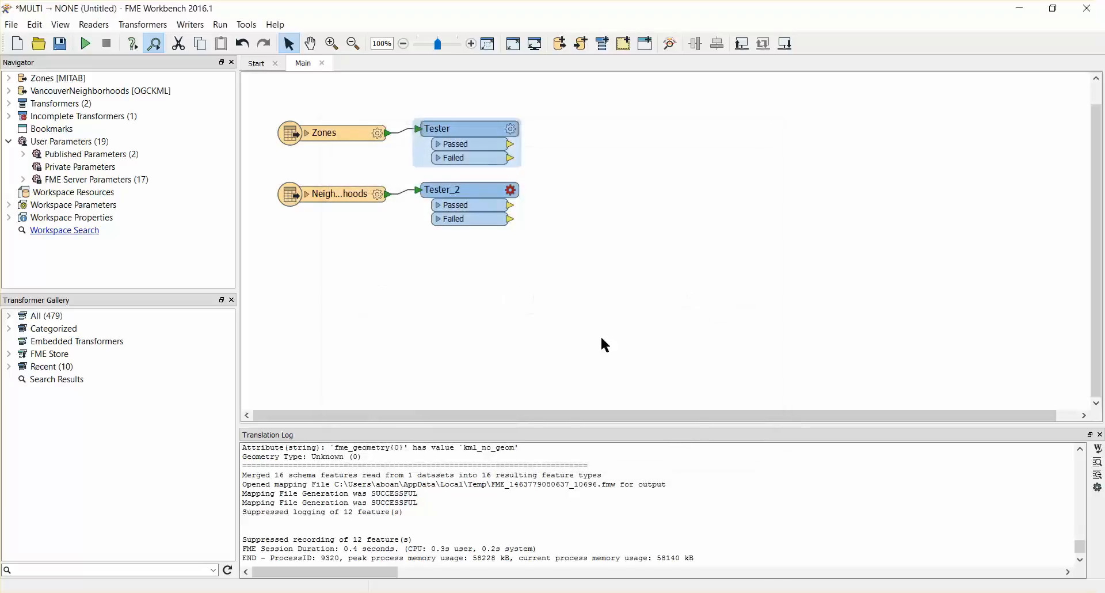
# Step: Configure the Tester on Neighborhoods to pass features whose NeighborhoodName equals the desired neighborhood, whose name starts with "Ki"
pyautogui.doubleClick(488, 190)
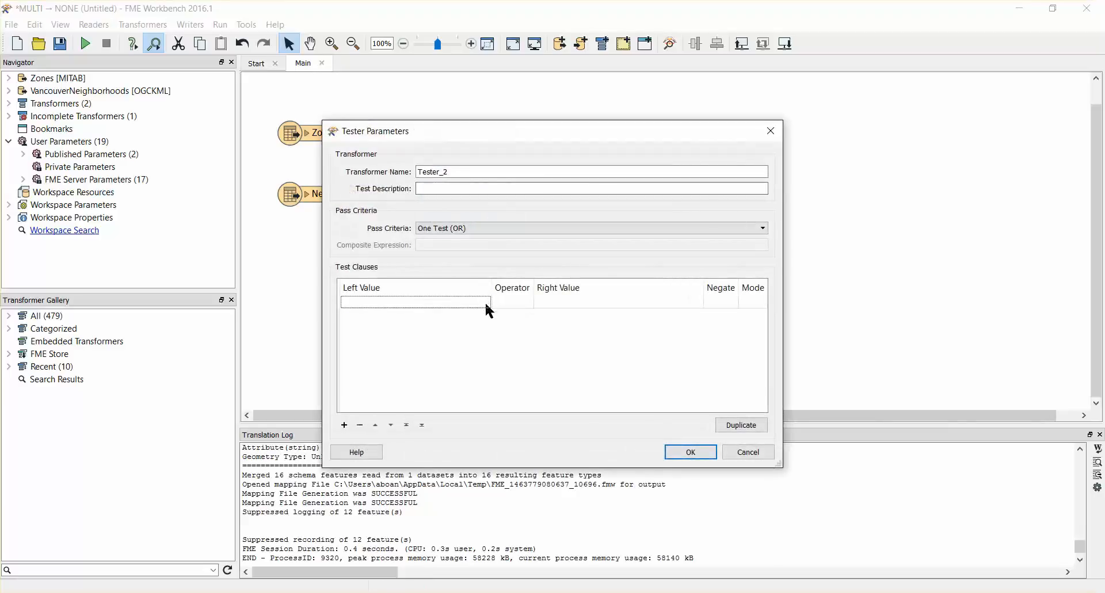
pyautogui.click(486, 302)
pyautogui.moveTo(511, 326)
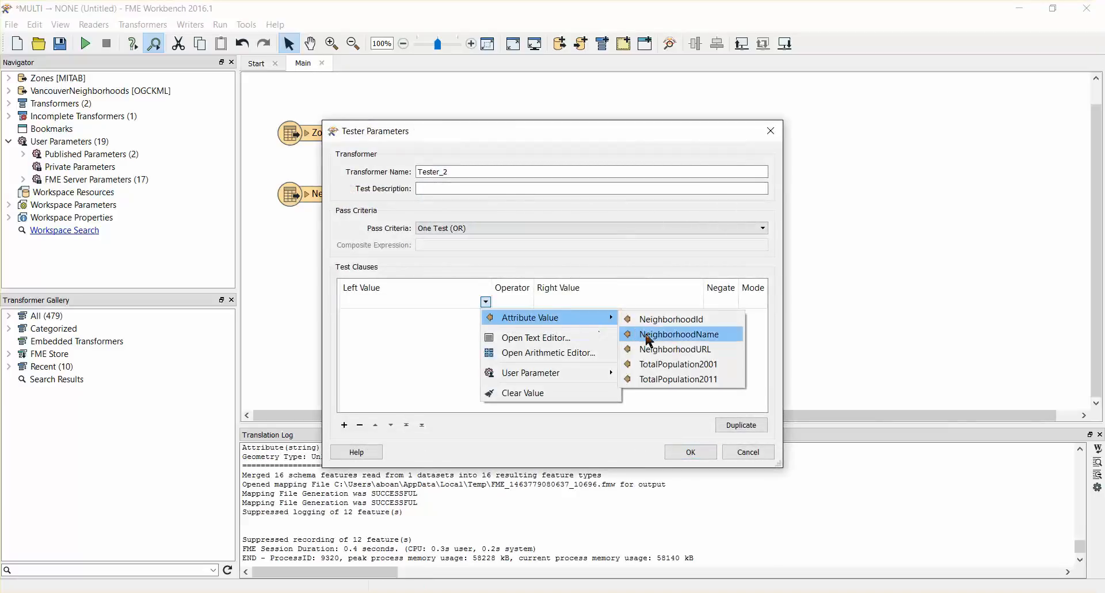
pyautogui.click(626, 335)
pyautogui.click(538, 301)
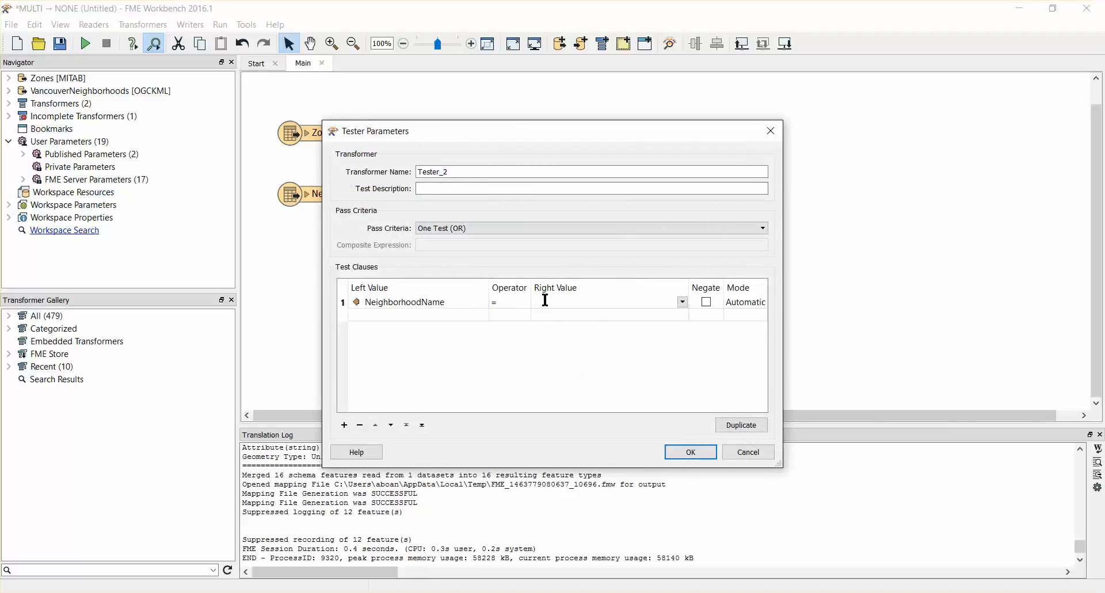
pyautogui.write('Kitsilano')
pyautogui.click(691, 452)
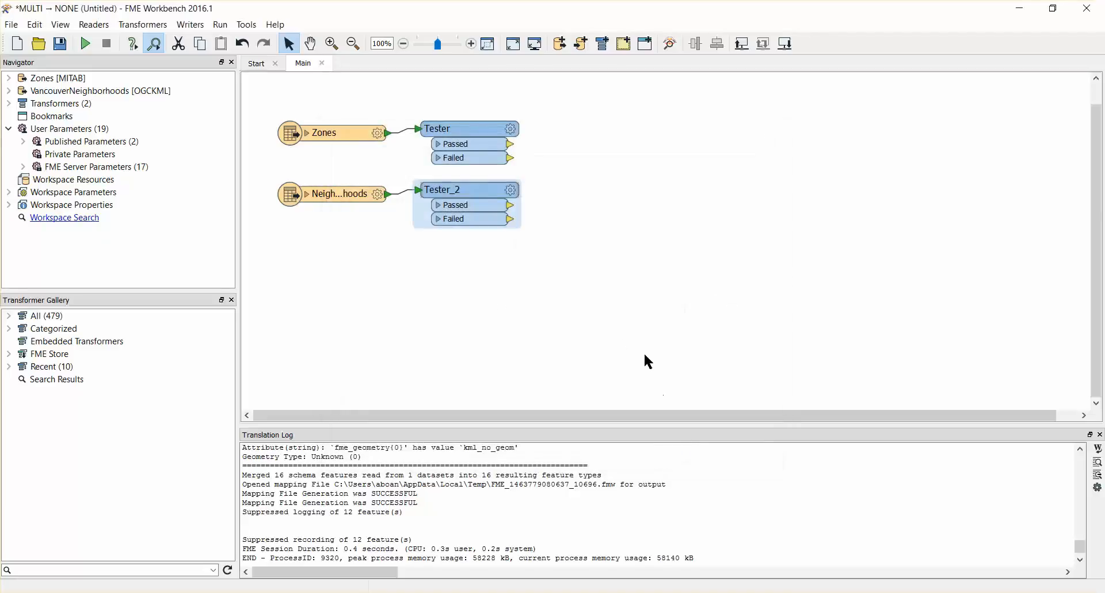
# Step: Add a Reprojector transformer below Tester_2, connected to its Passed output
pyautogui.click(624, 317)
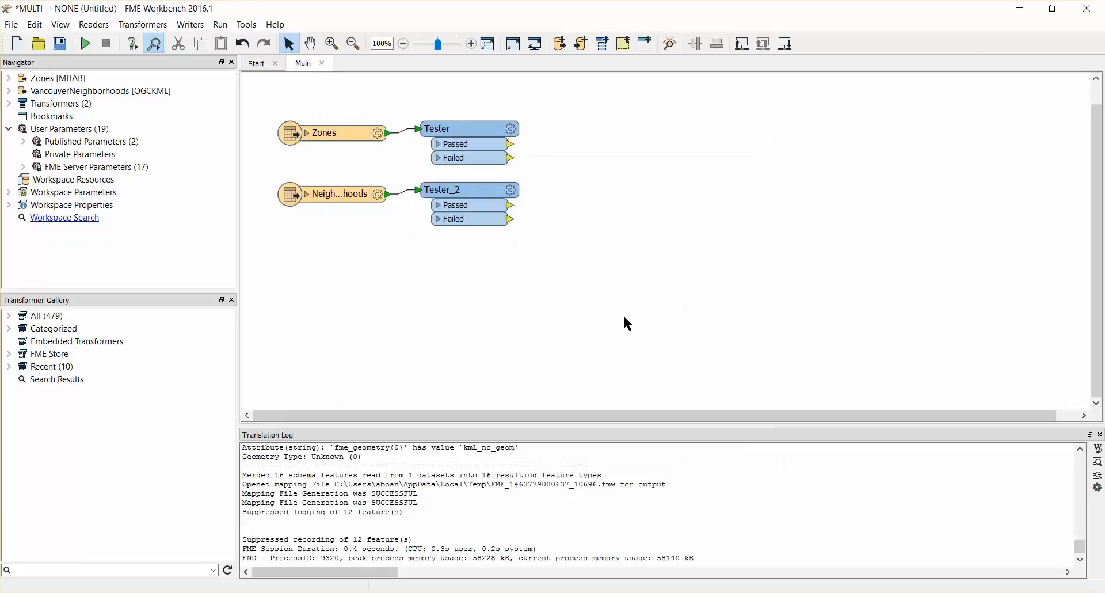
pyautogui.write('reproje')
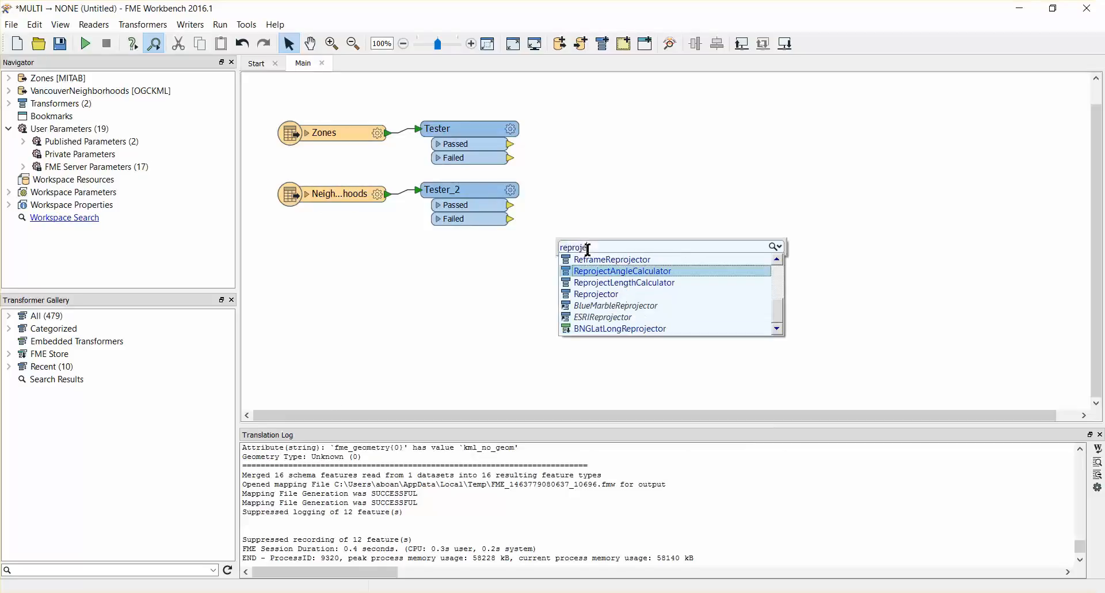
pyautogui.press('Down')
pyautogui.press('Down')
pyautogui.press('Return')
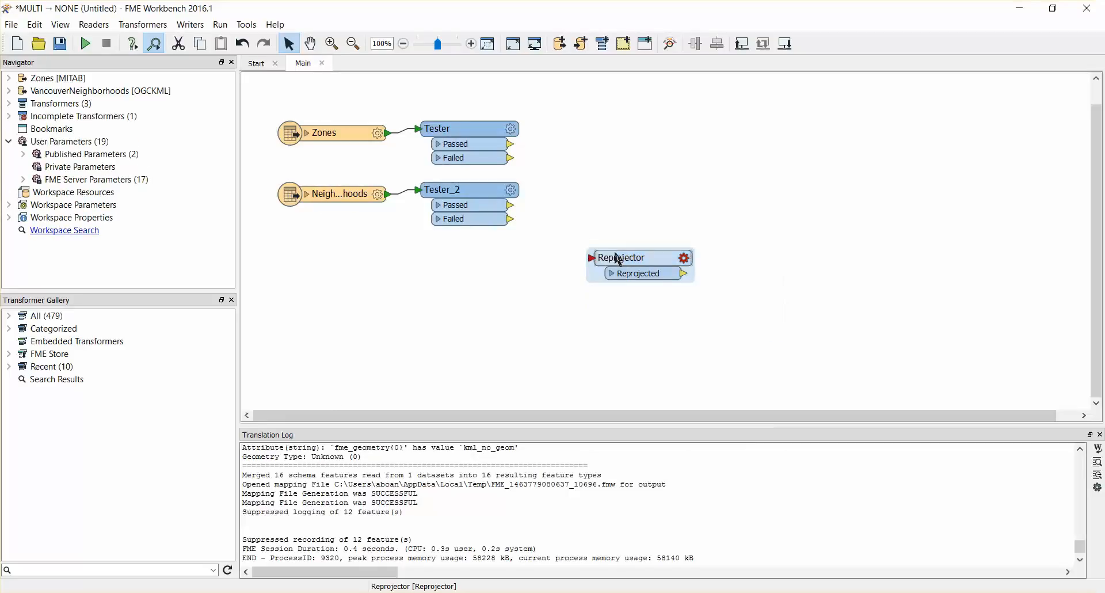
pyautogui.moveTo(627, 258); pyautogui.dragTo(461, 254)
# Step: Set the Reprojector's destination coordinate system to UTM83-10
pyautogui.doubleClick(461, 253)
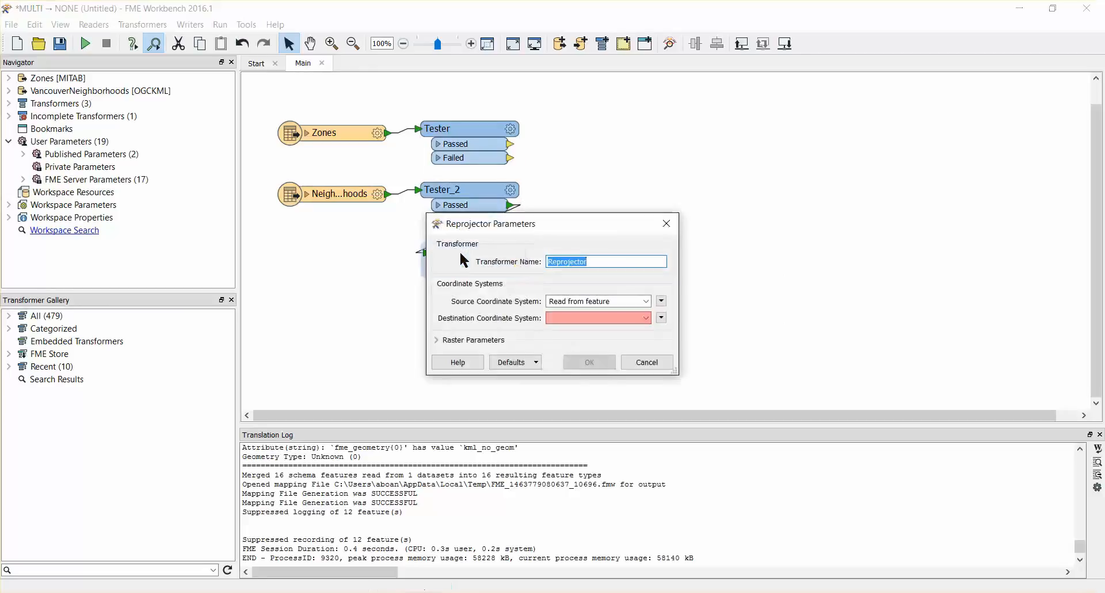
pyautogui.click(647, 317)
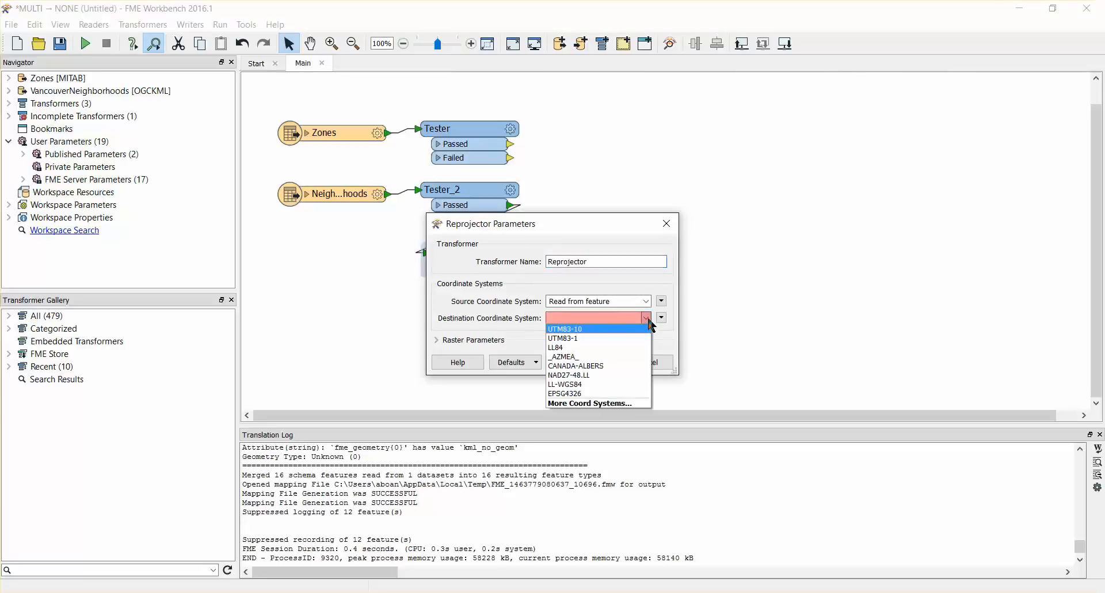
pyautogui.click(631, 330)
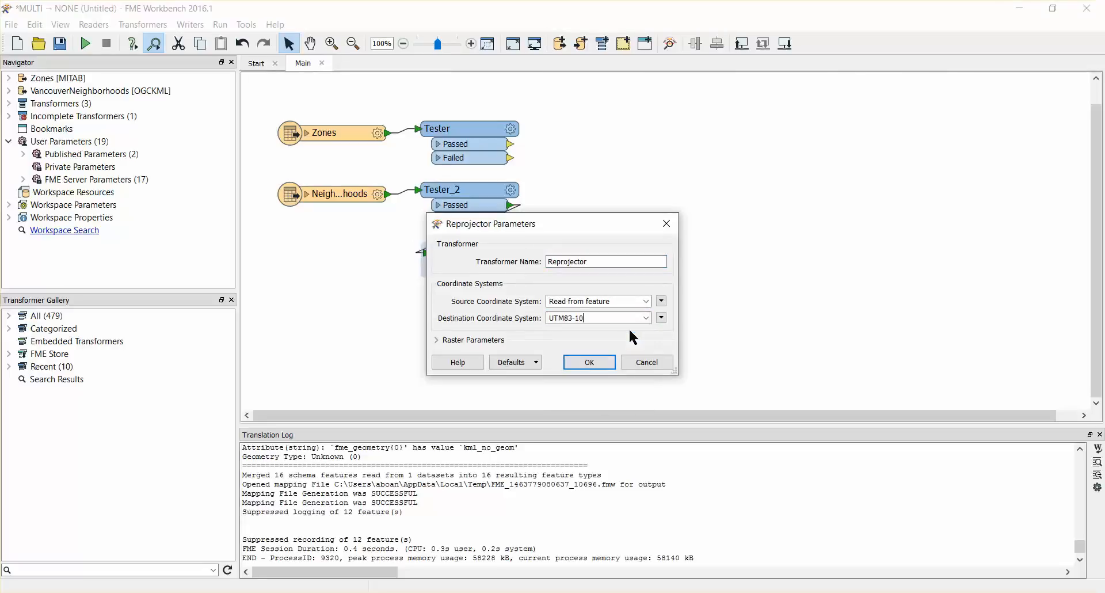
pyautogui.click(604, 362)
# Step: Add an AreaOnAreaOverlayer beside the first Tester and feed it that Tester's Passed output and the Reprojector's Reprojected output
pyautogui.click(588, 350)
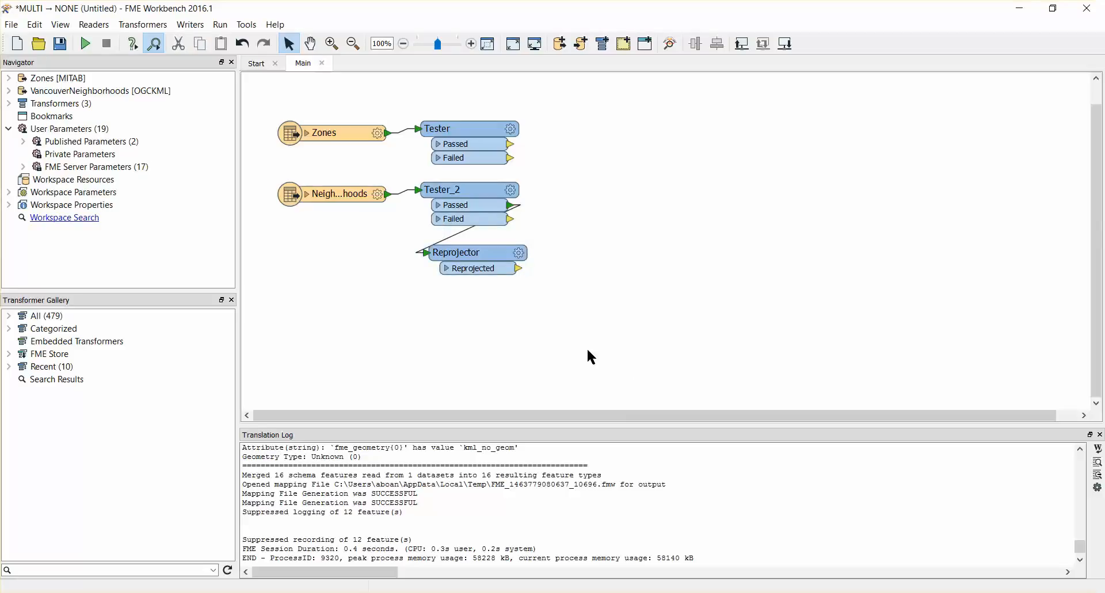
pyautogui.write('areaonar')
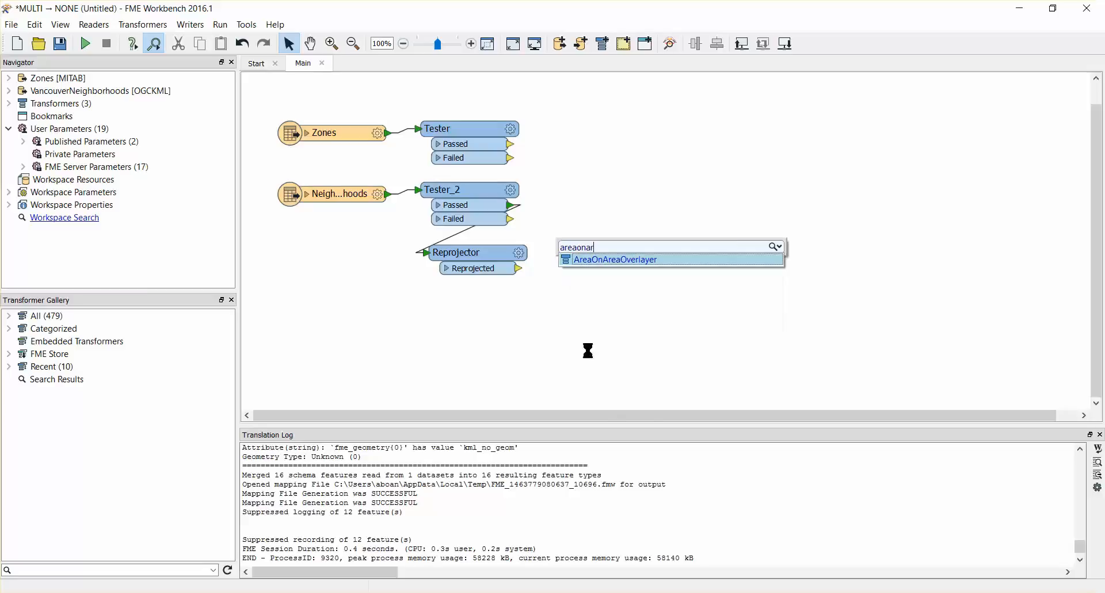
pyautogui.press('Return')
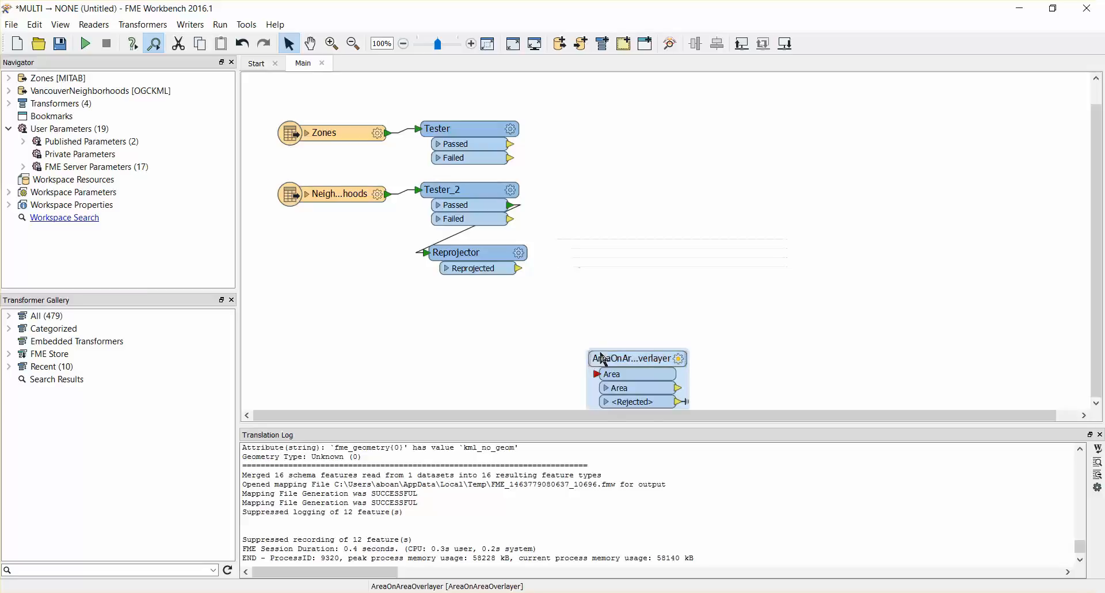
pyautogui.moveTo(600, 360); pyautogui.dragTo(610, 138)
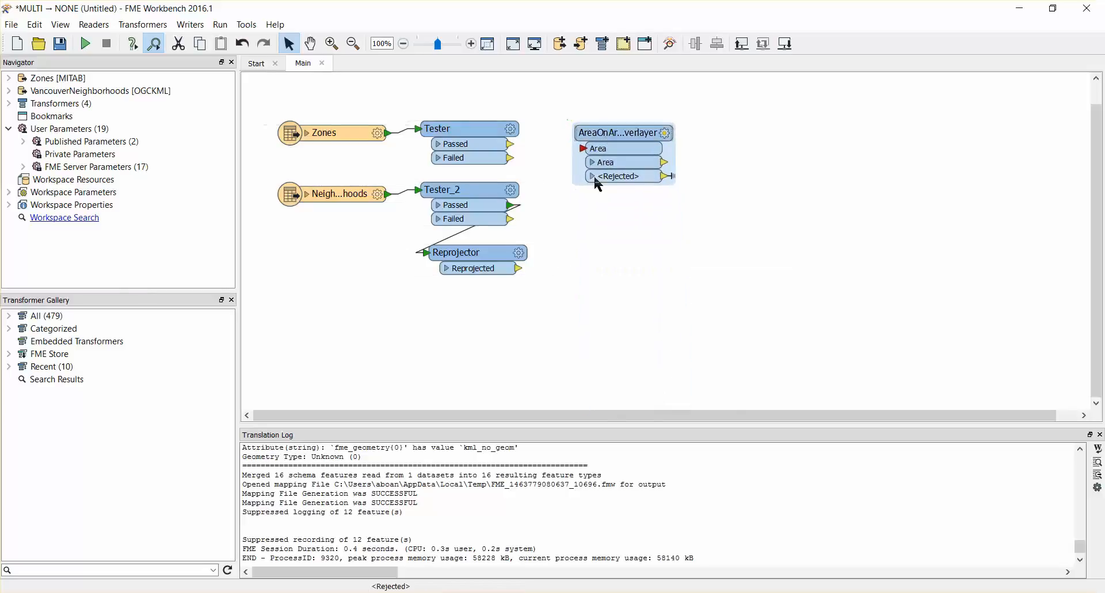
pyautogui.click(579, 221)
pyautogui.moveTo(514, 146); pyautogui.dragTo(584, 149)
pyautogui.moveTo(518, 268); pyautogui.dragTo(584, 151)
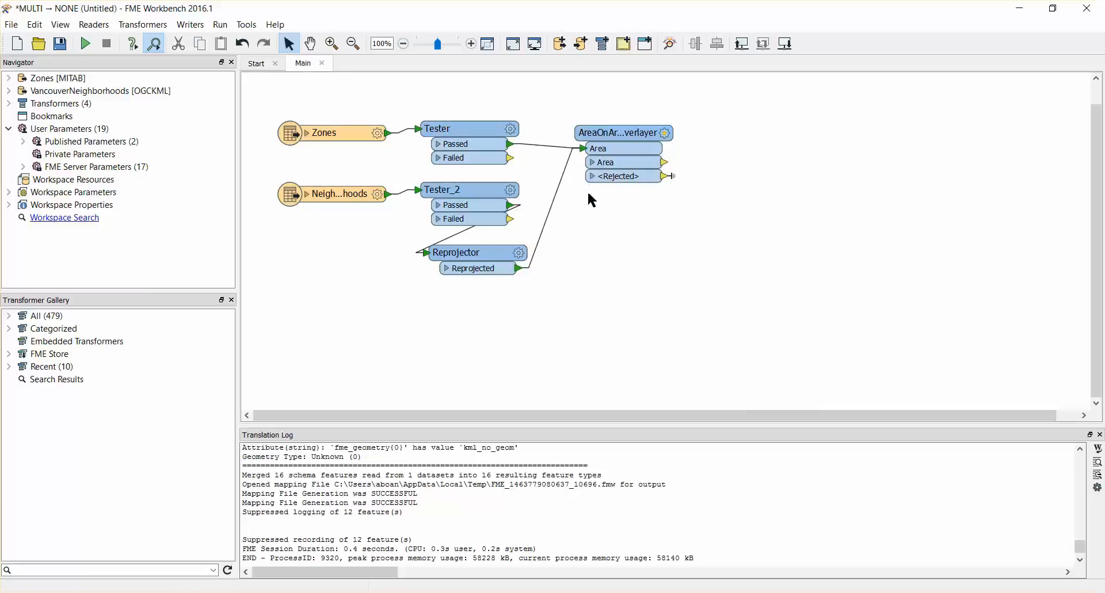
# Step: Attach an Inspector to the AreaOnAreaOverlayer's Area output and run the workspace to view the overlay result
pyautogui.click(664, 162)
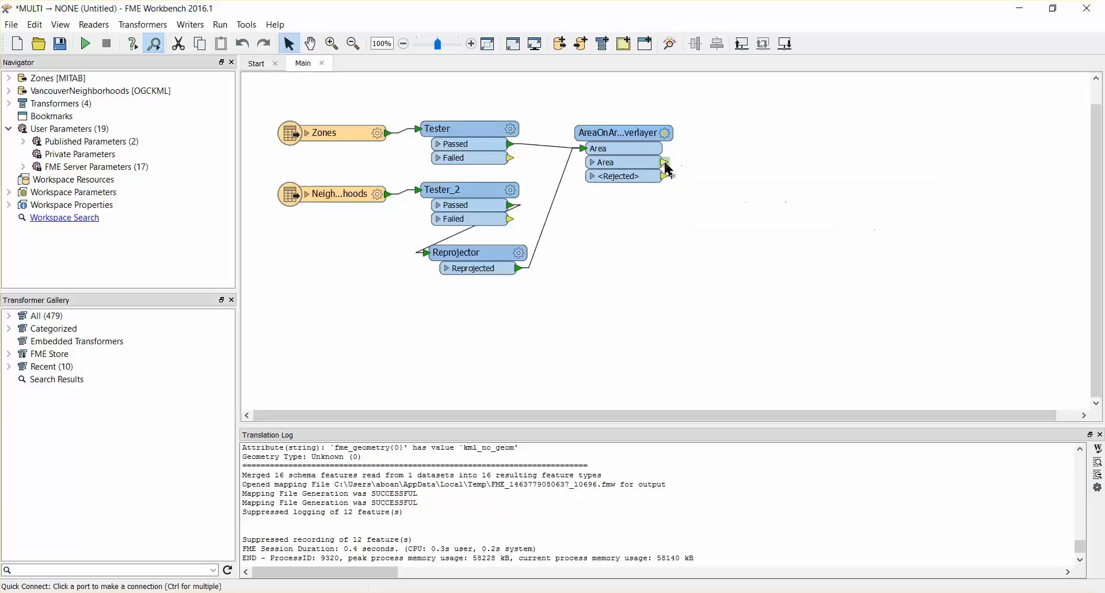
pyautogui.write('Inspector')
pyautogui.press('Return')
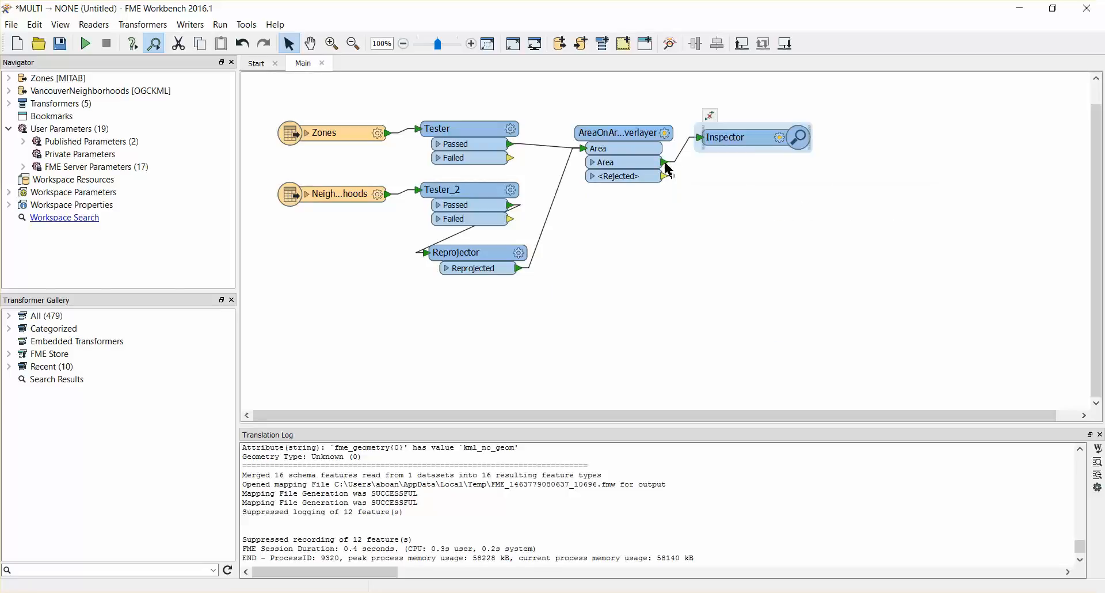
pyautogui.click(85, 46)
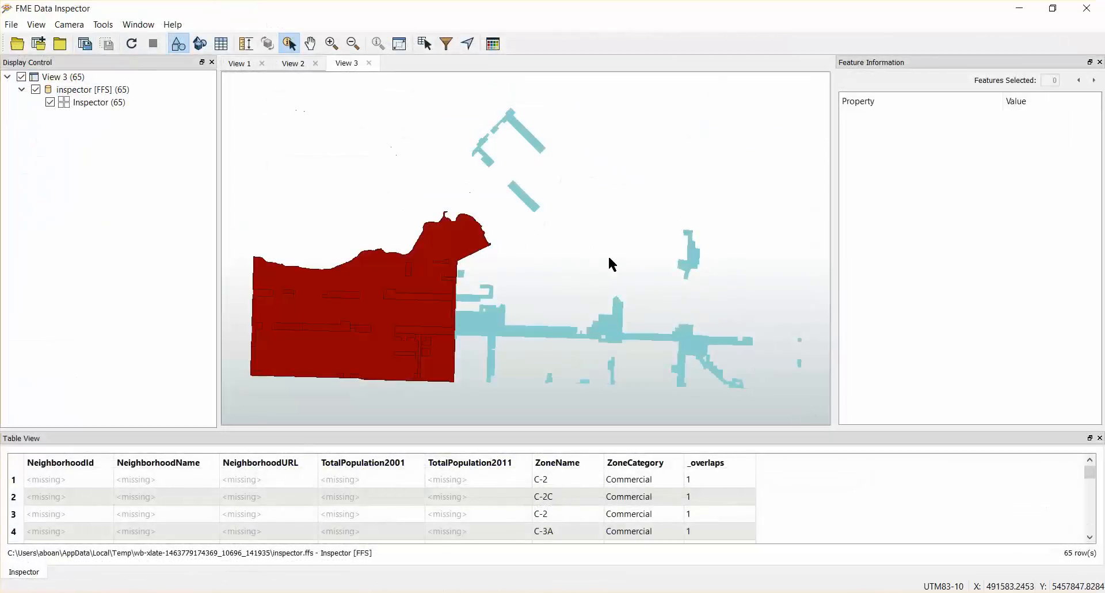
pyautogui.click(613, 320)
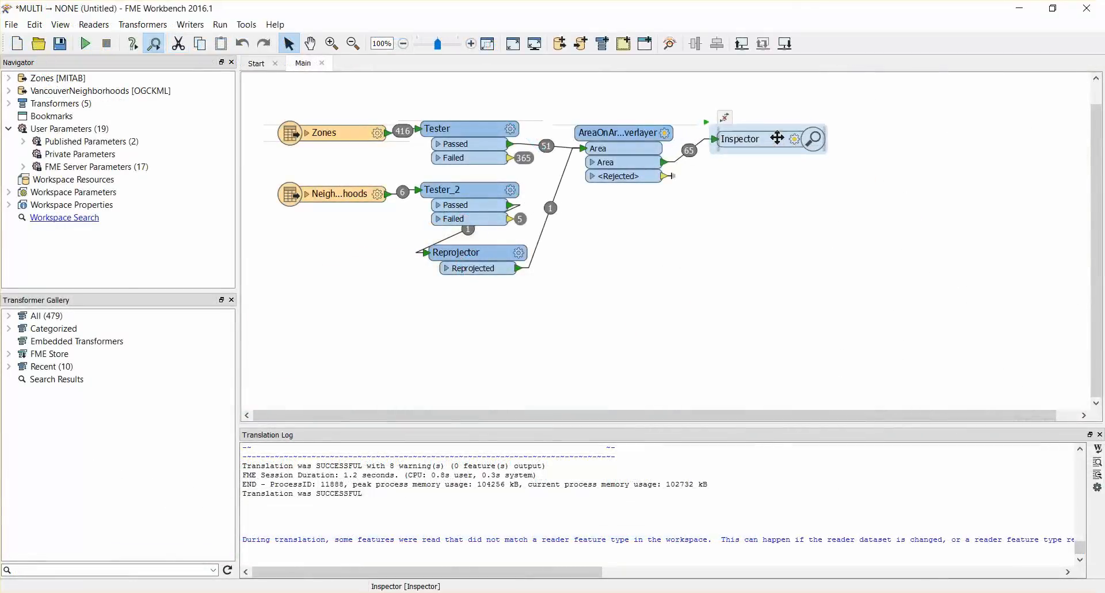
# Step: Move the Inspector farther from the AreaOnAreaOverlayer and insert a Tester on the connection between its Area output and the Inspector
pyautogui.moveTo(777, 138); pyautogui.dragTo(904, 165)
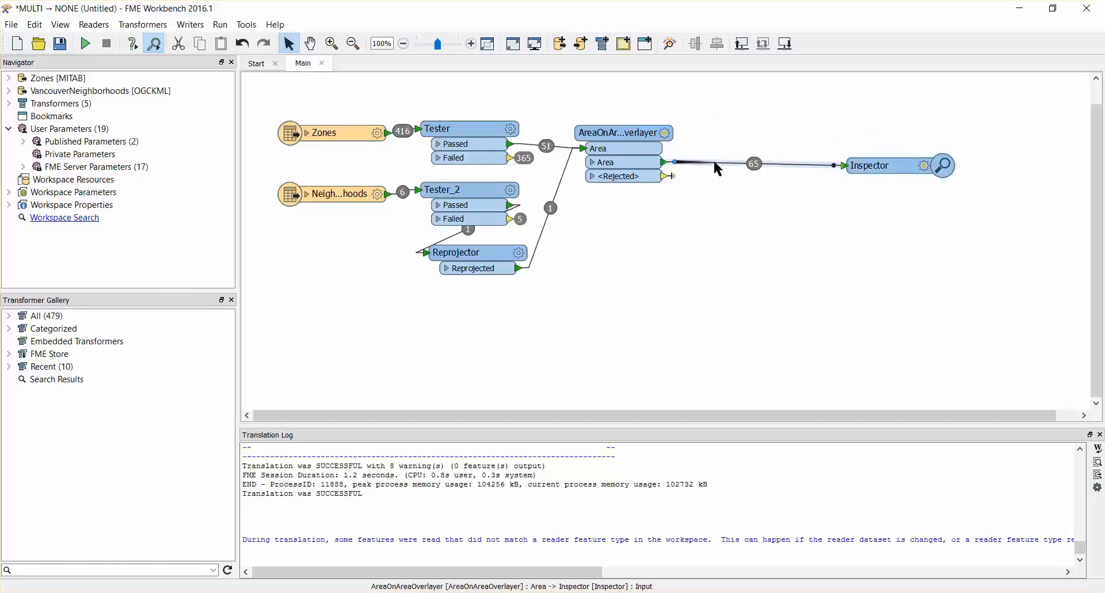
pyautogui.write('tester')
pyautogui.press('Return')
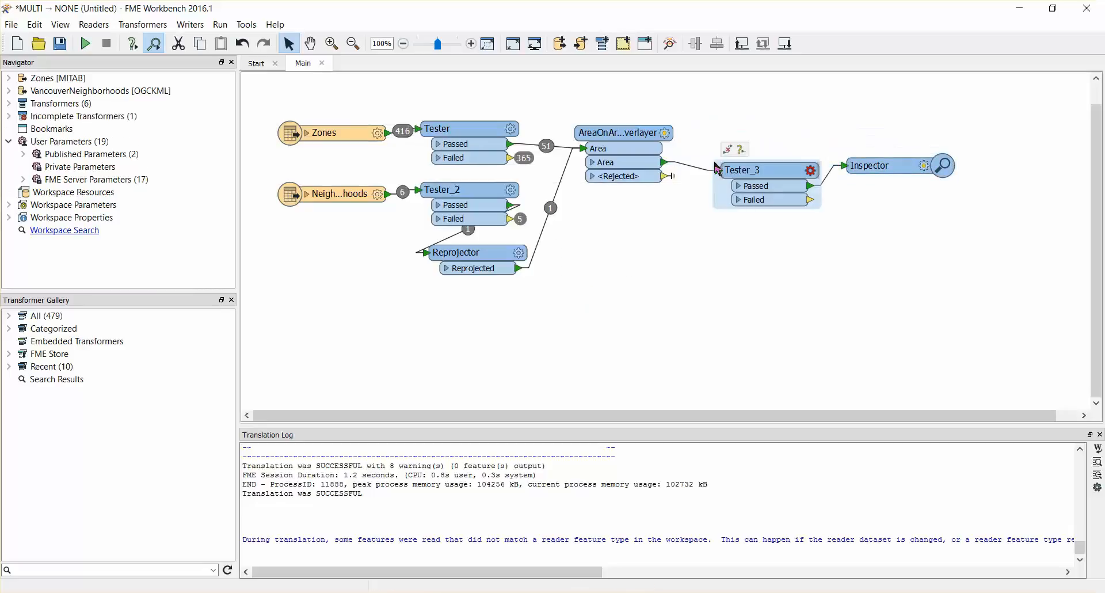
# Step: Configure Tester_3 to pass features whose _overlaps attribute is > 1, and rerun the workspace
pyautogui.click(486, 308)
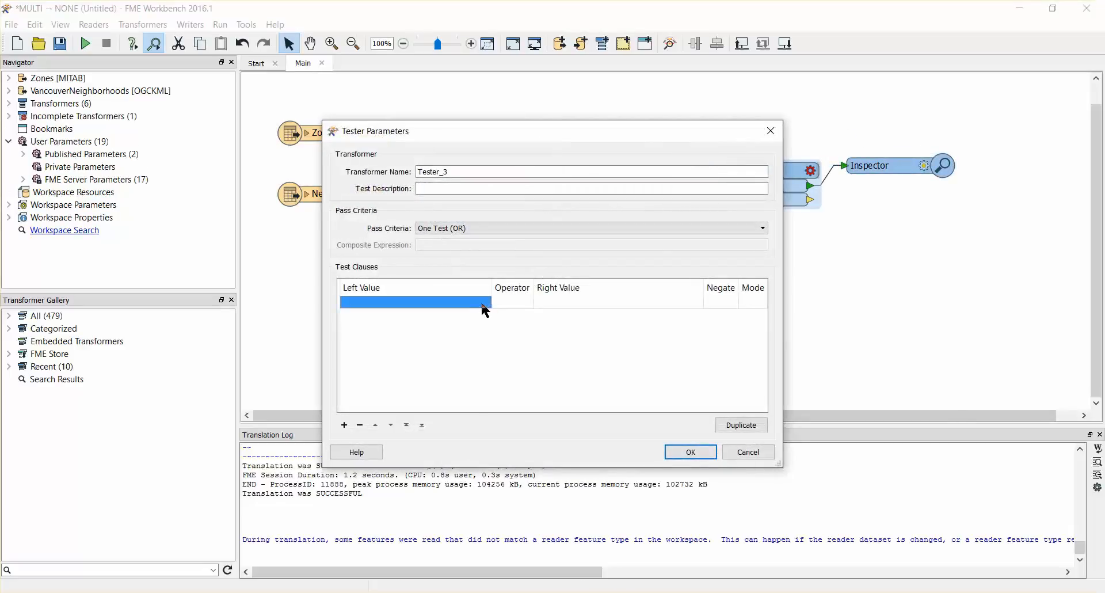
pyautogui.click(485, 303)
pyautogui.moveTo(496, 317)
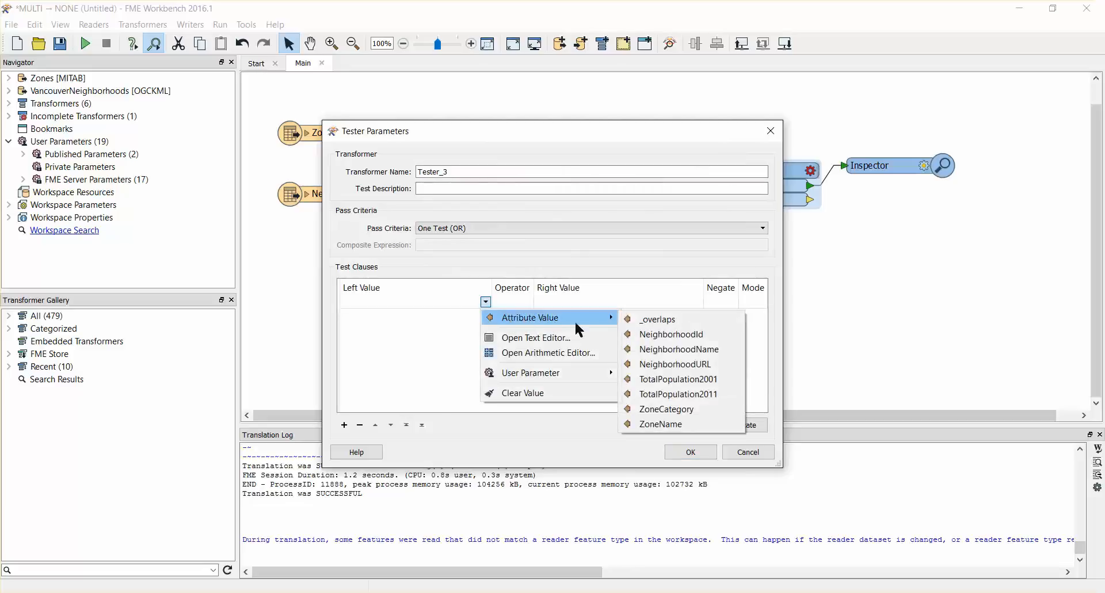
pyautogui.click(650, 319)
pyautogui.click(530, 306)
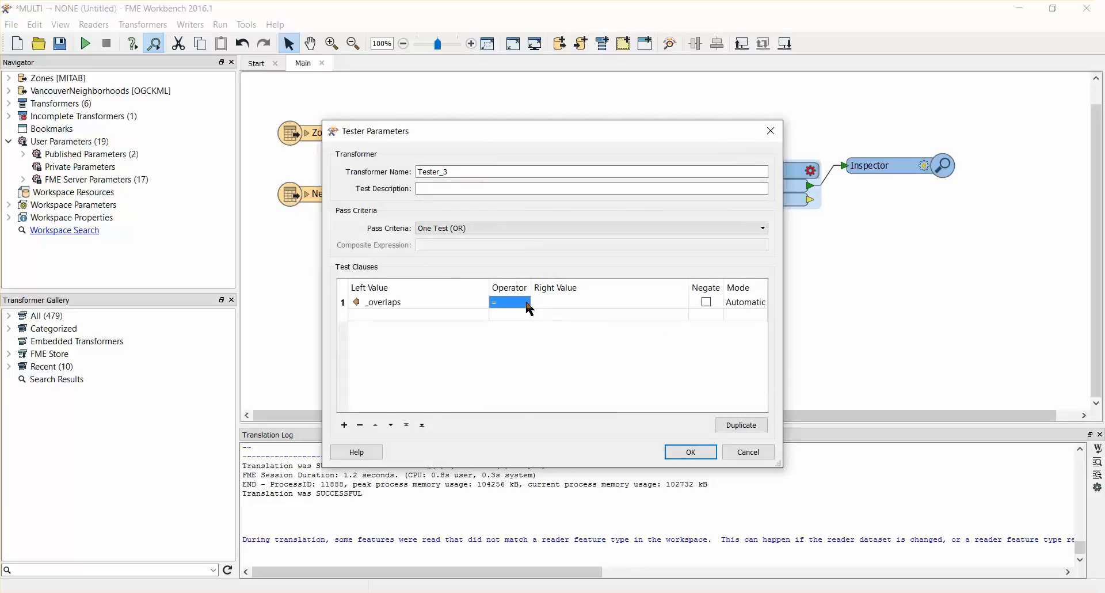
pyautogui.click(530, 309)
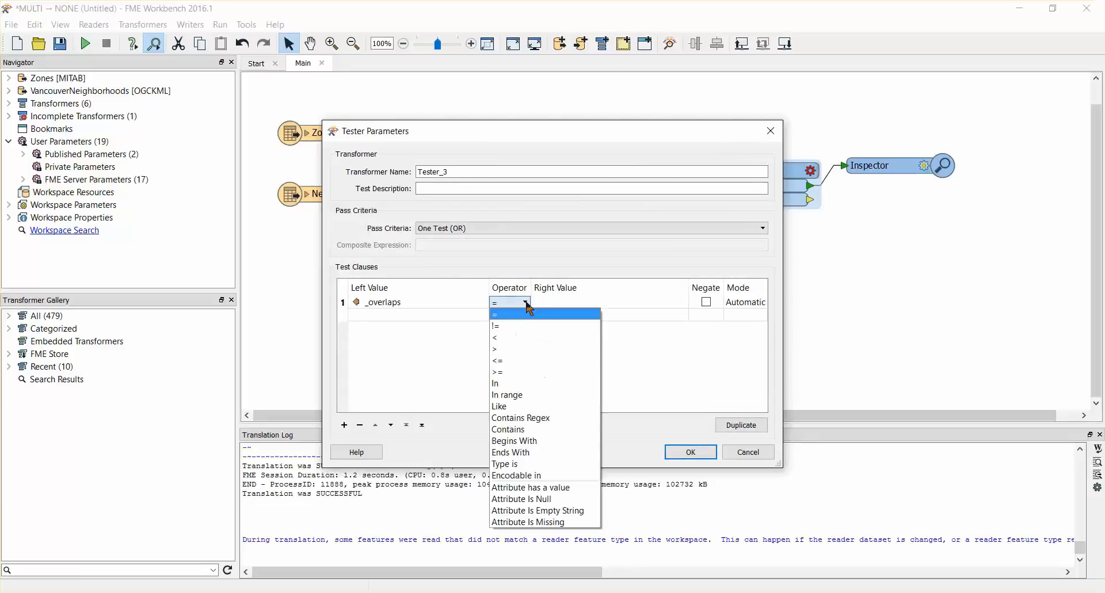
pyautogui.click(524, 348)
pyautogui.click(560, 305)
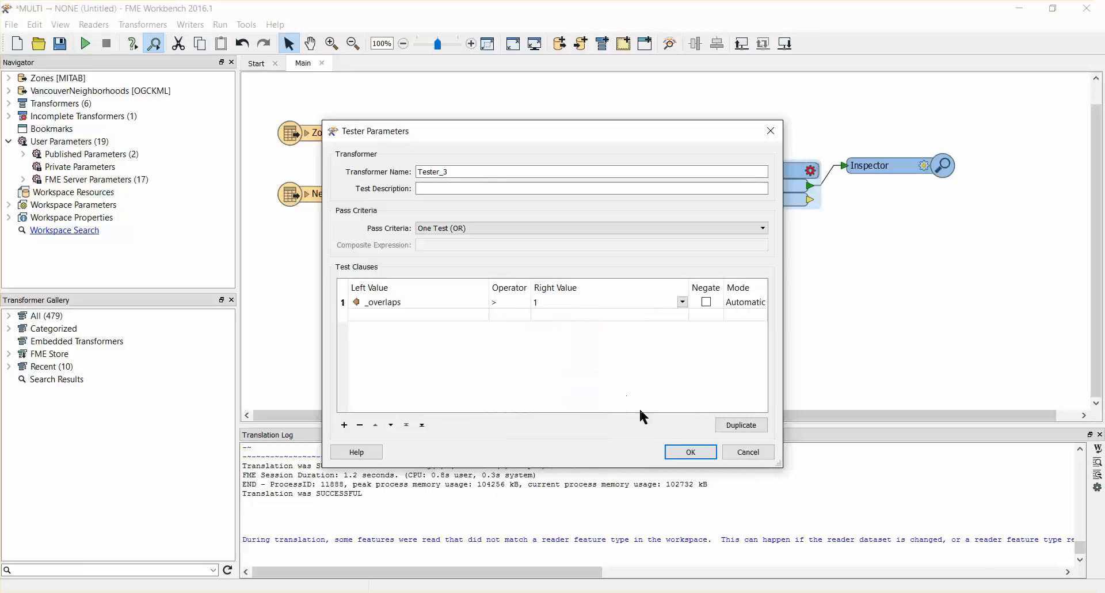
pyautogui.click(682, 453)
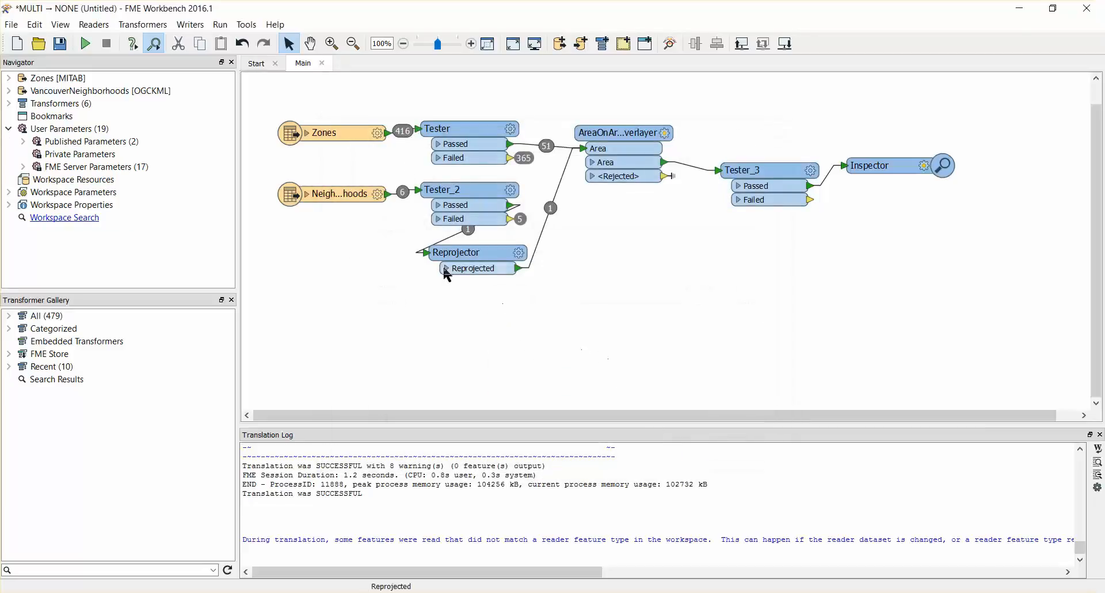
pyautogui.click(87, 44)
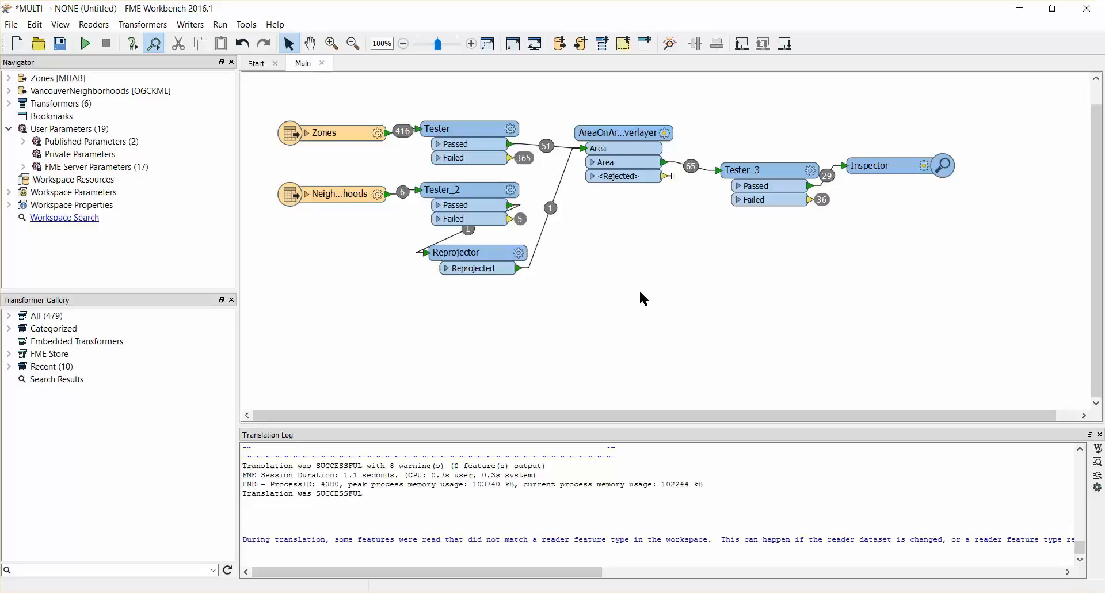
# Step: Add an AreaCalculator below the Reprojector and insert it between the Reprojected output and the AreaOnAreaOverlayer
pyautogui.write('areacalcu')
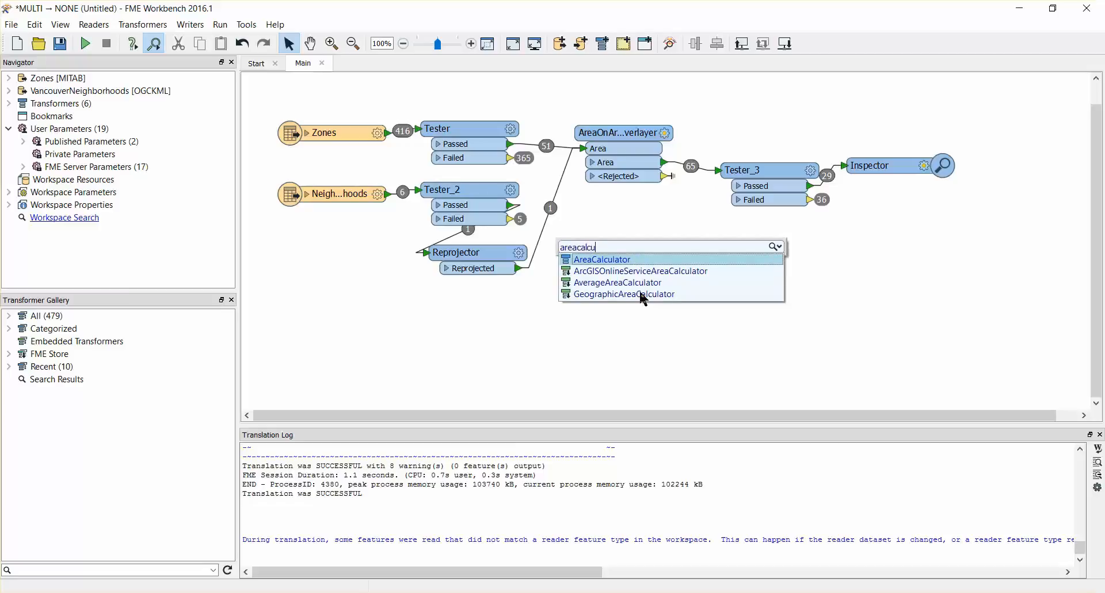
pyautogui.press('Return')
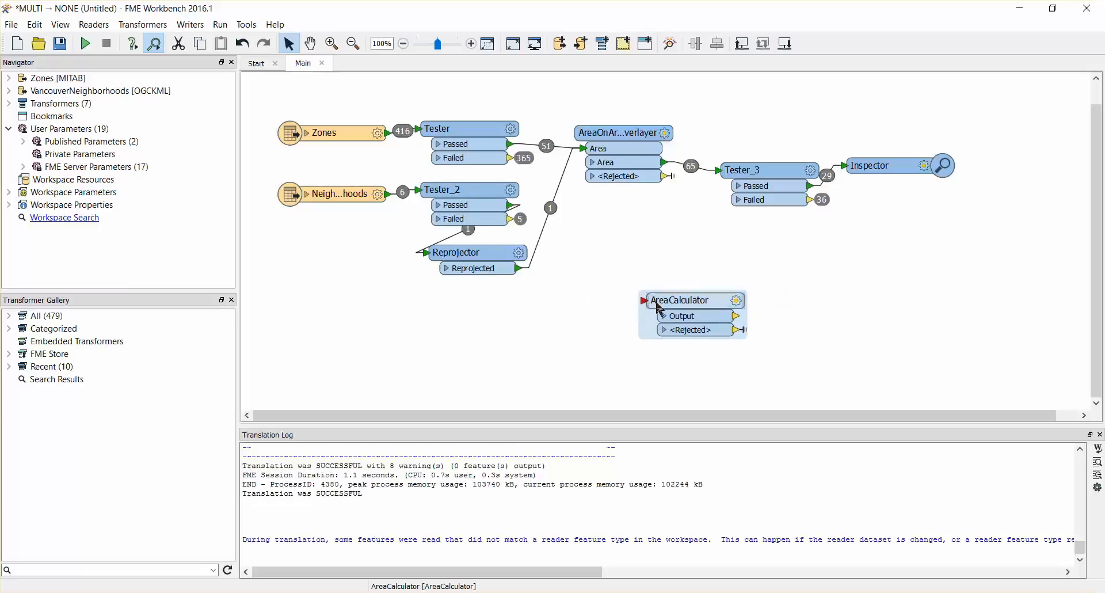
pyautogui.moveTo(675, 306); pyautogui.dragTo(453, 306)
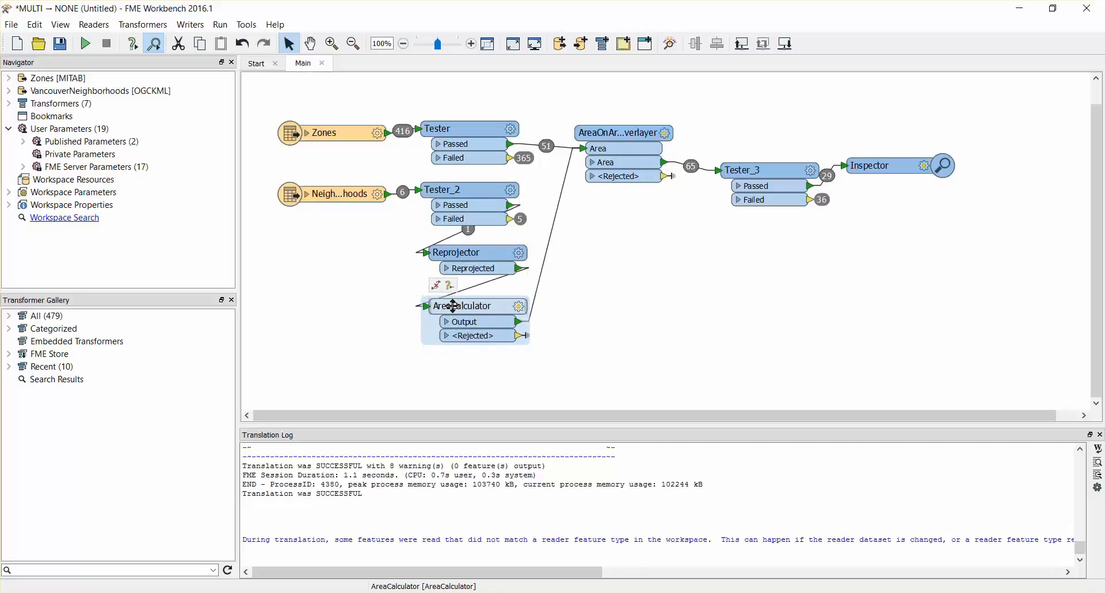
# Step: Name the AreaCalculator's area attribute KitsilanoArea
pyautogui.doubleClick(453, 305)
pyautogui.doubleClick(543, 316)
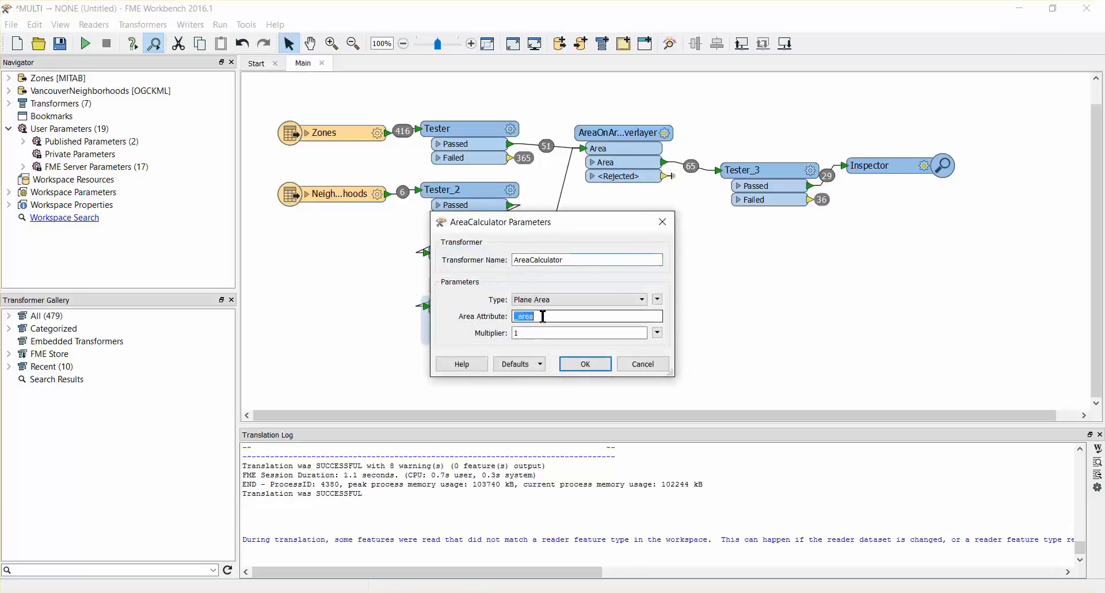
pyautogui.write('KitsilanoA')
pyautogui.click(586, 364)
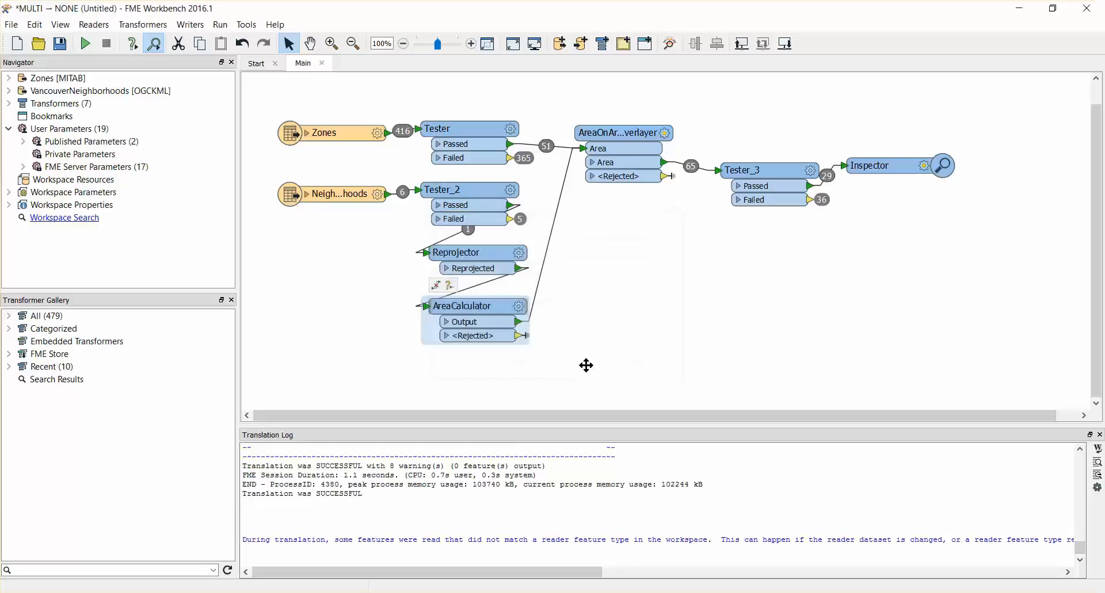
pyautogui.click(683, 326)
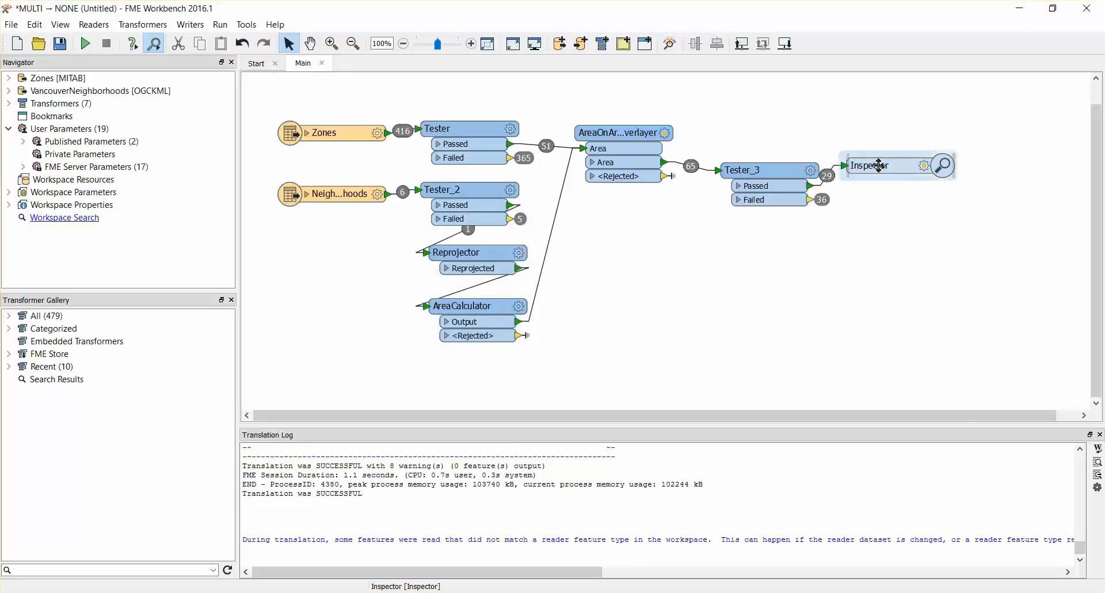
# Step: Insert a second AreaCalculator between Tester_3's Passed output and the Inspector, and place it below Tester_3
pyautogui.moveTo(875, 165); pyautogui.dragTo(982, 187)
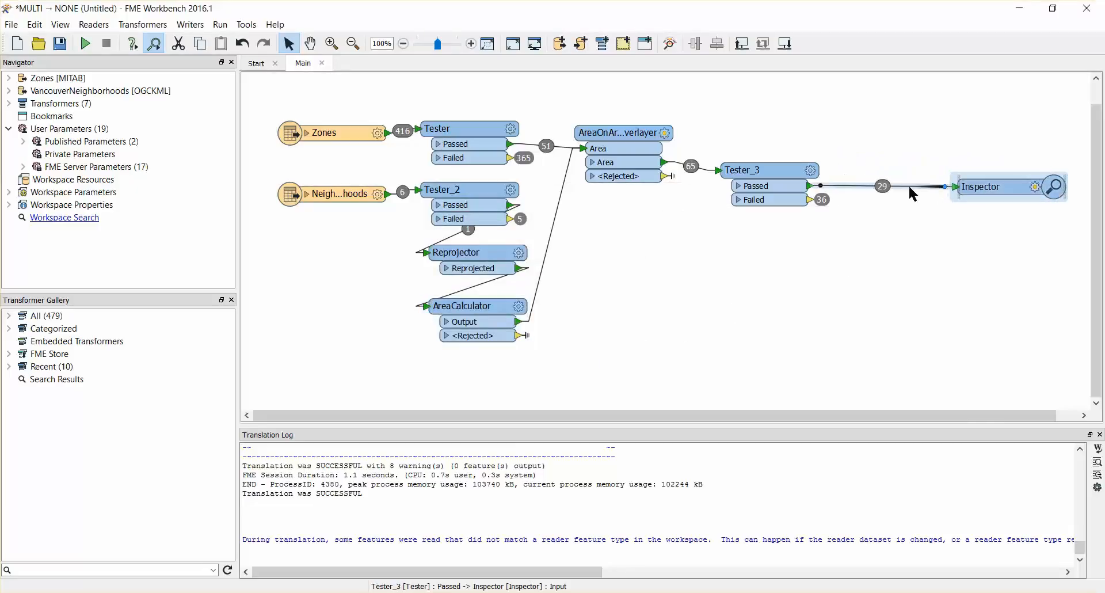
pyautogui.click(851, 185)
pyautogui.write('area')
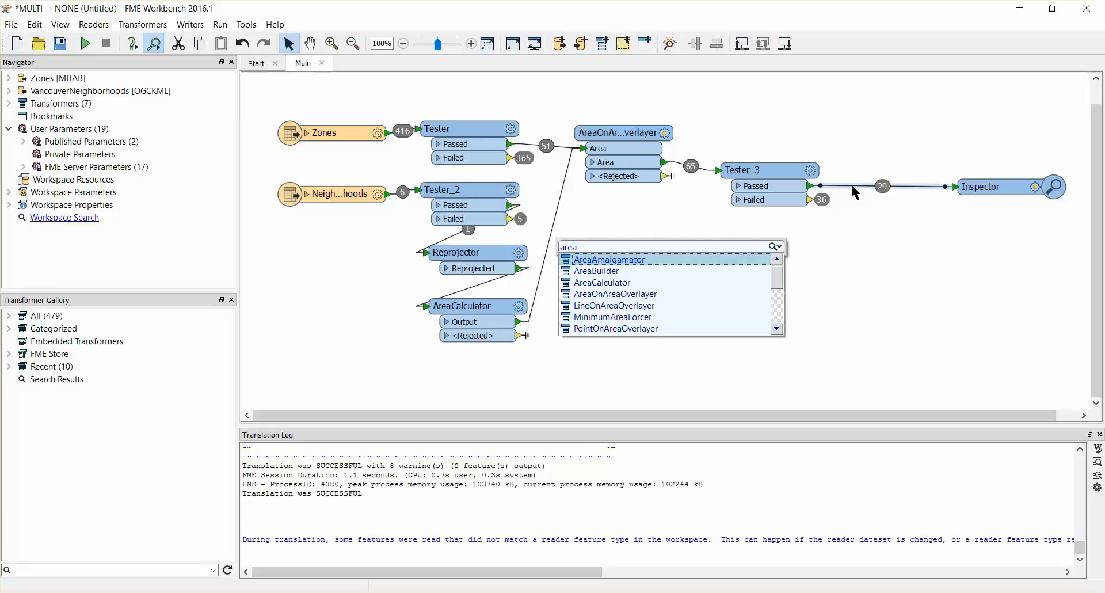
pyautogui.write('calc')
pyautogui.press('Return')
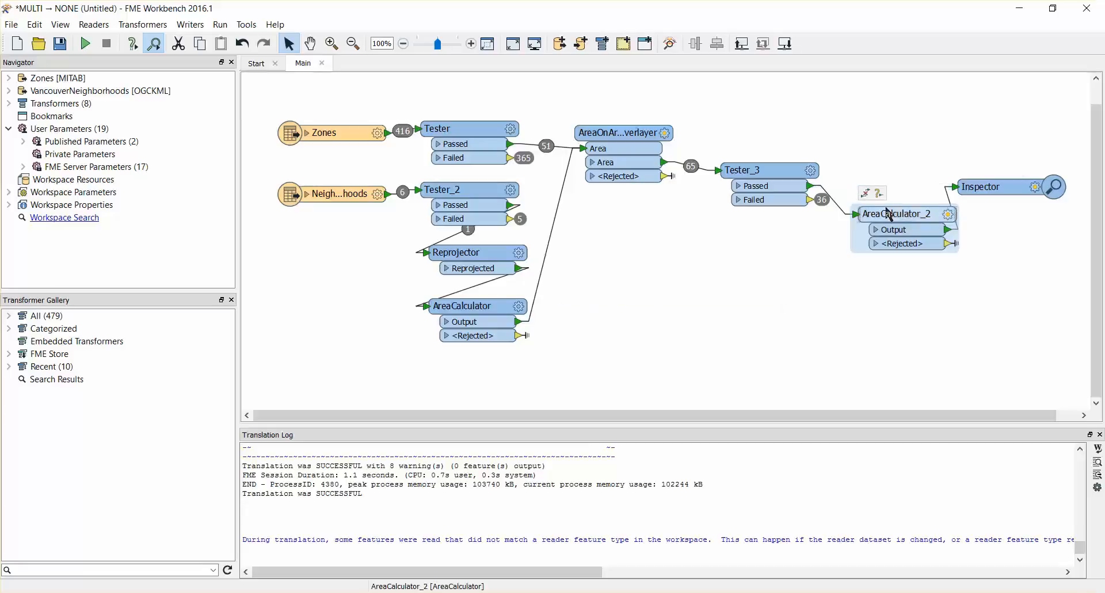
pyautogui.moveTo(896, 223); pyautogui.dragTo(764, 243)
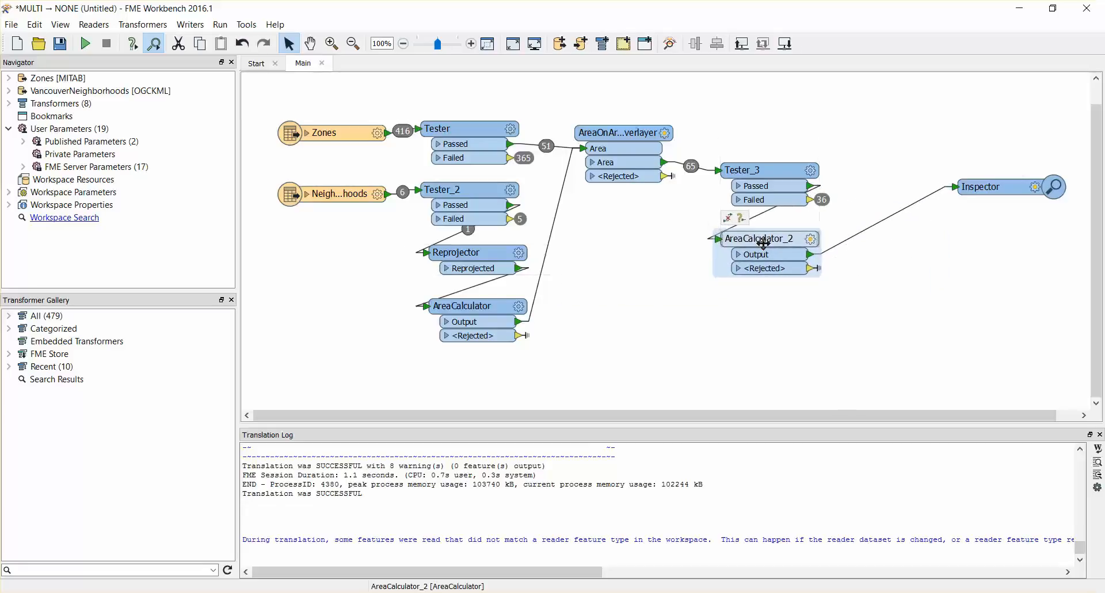
# Step: Name AreaCalculator_2's area attribute IntersectedArea
pyautogui.doubleClick(763, 243)
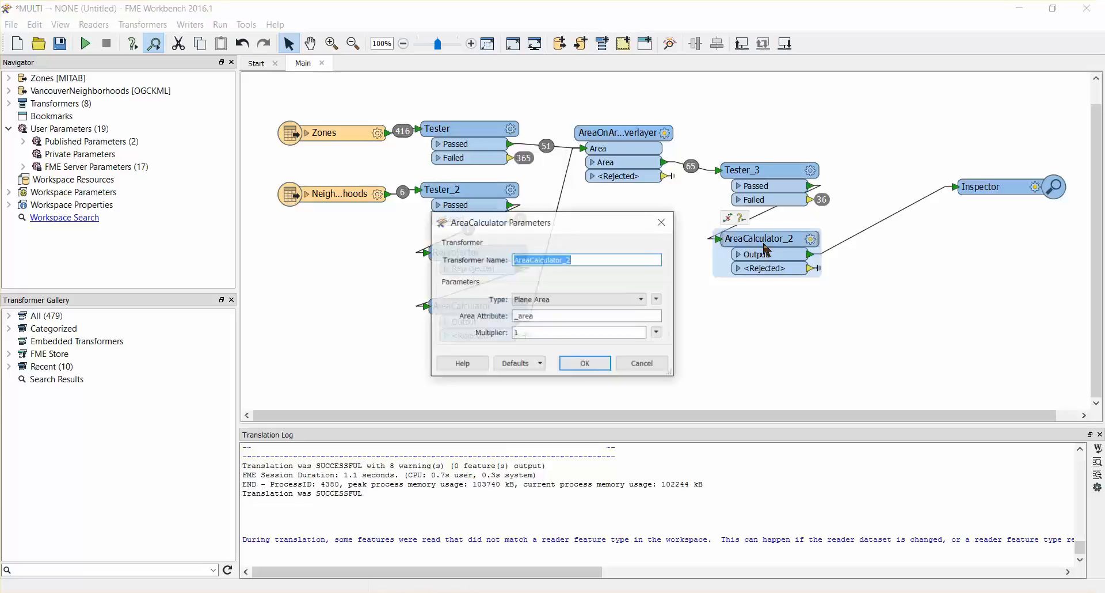
pyautogui.doubleClick(543, 316)
pyautogui.press('BackSpace')
pyautogui.write('Intersected')
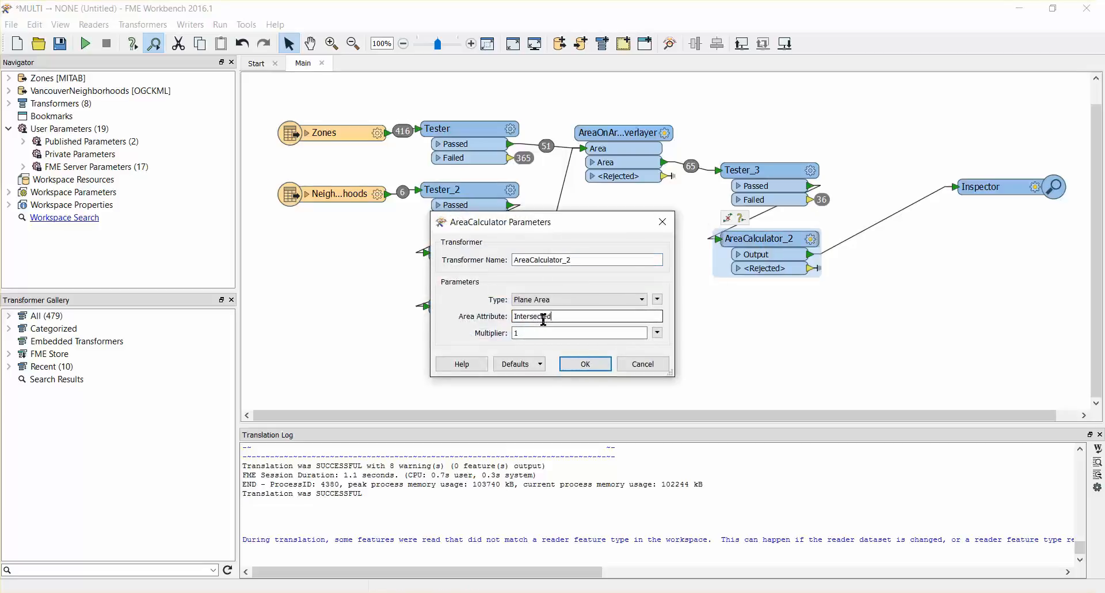
pyautogui.write('Area')
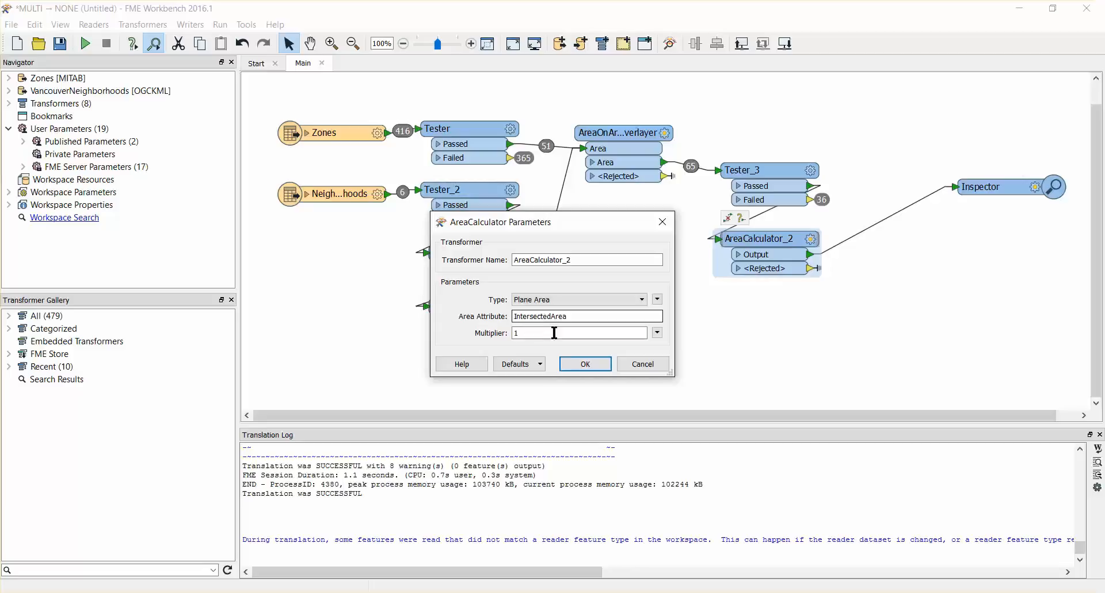
pyautogui.click(585, 364)
pyautogui.click(703, 372)
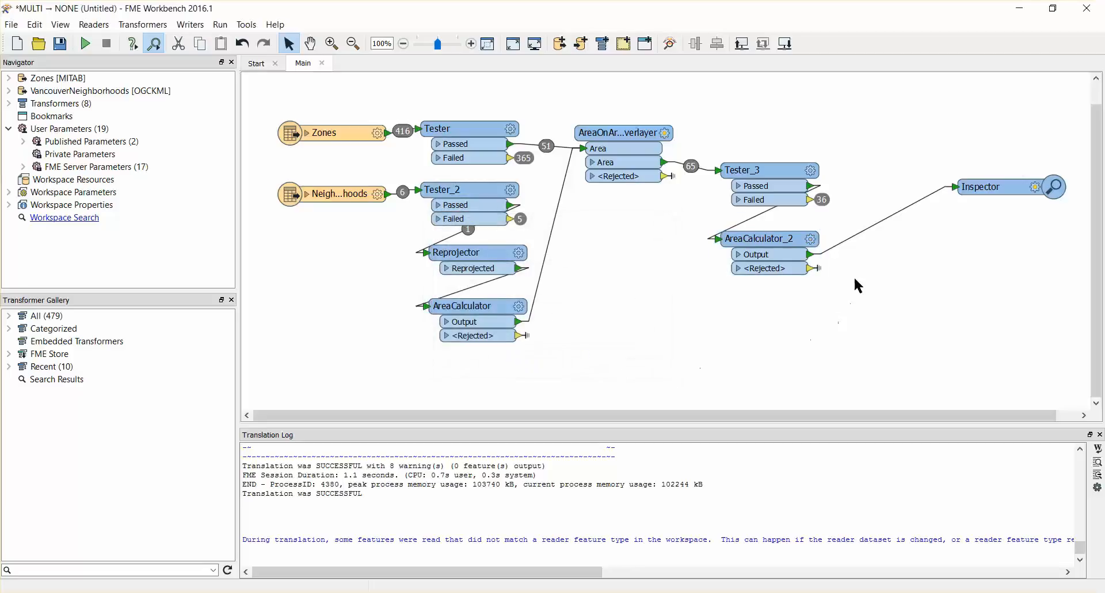
# Step: Insert a StatisticsCalculator after AreaCalculator_2, place it below that transformer, and connect its Complete output to the Inspector
pyautogui.click(843, 243)
pyautogui.write('statist')
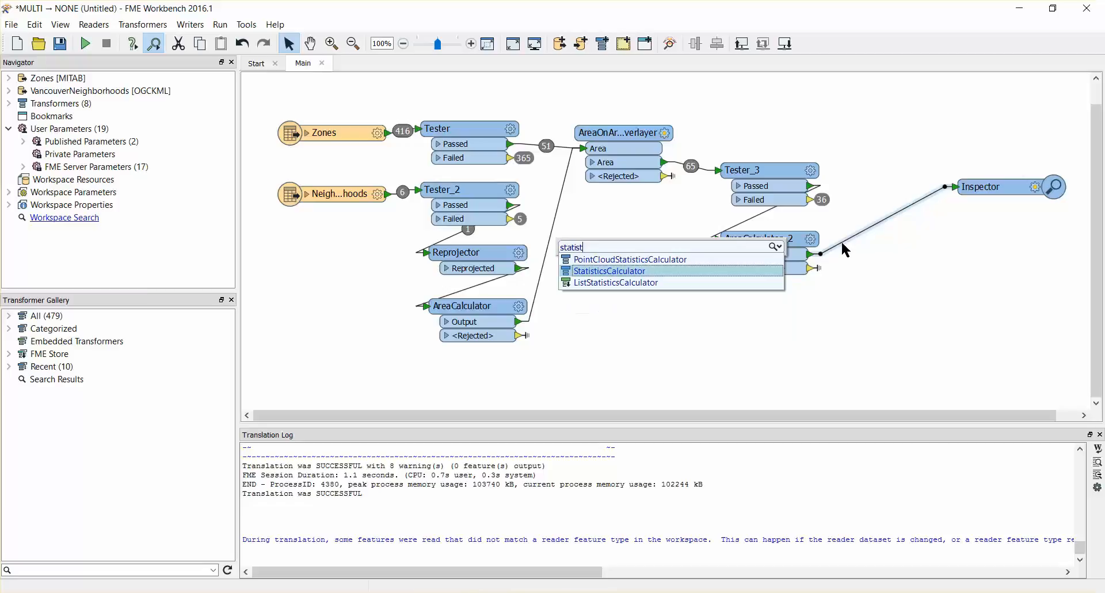
pyautogui.press('Return')
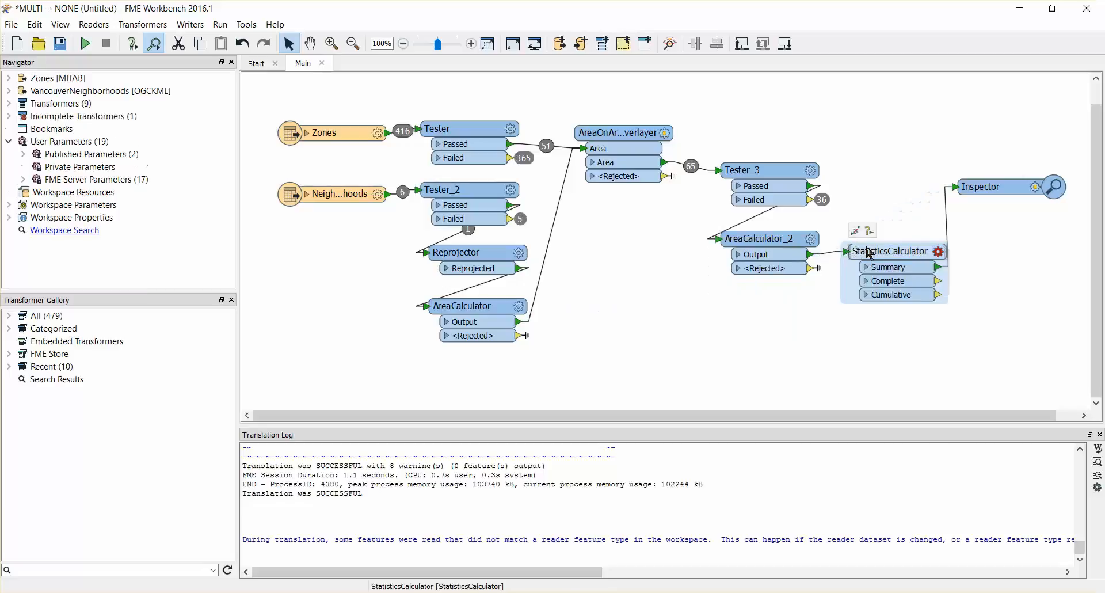
pyautogui.moveTo(889, 251); pyautogui.dragTo(818, 334)
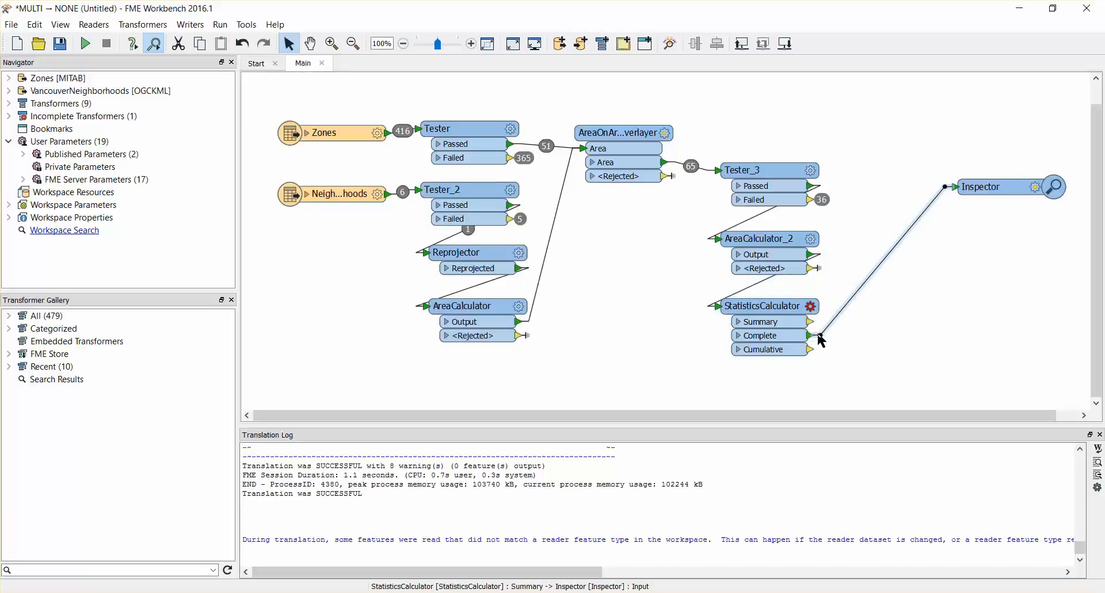
# Step: Choose IntersectedArea as the attribute for the StatisticsCalculator to analyze
pyautogui.doubleClick(772, 314)
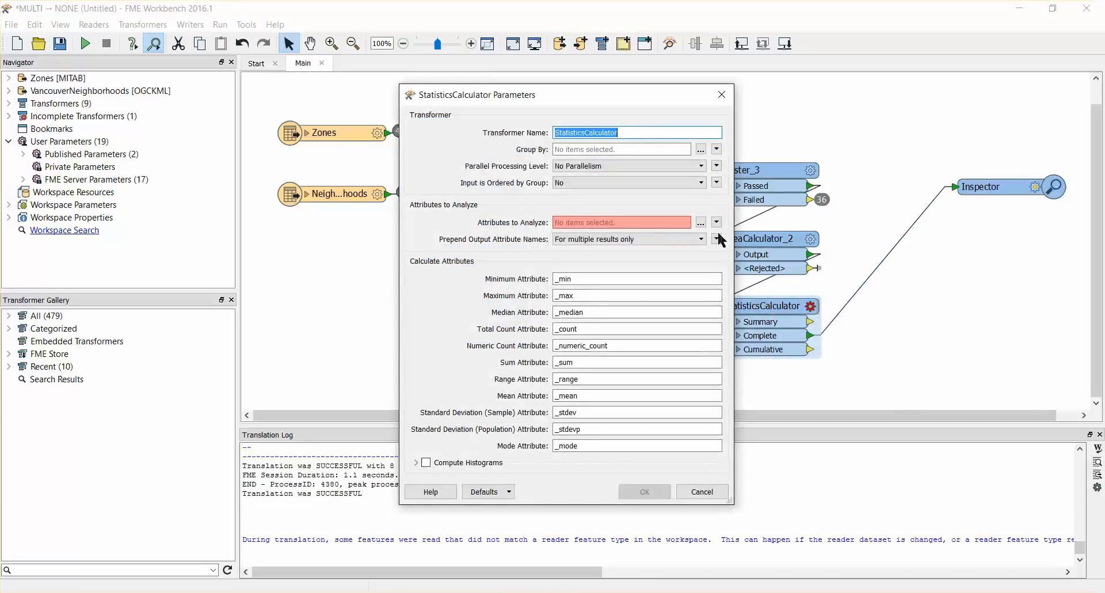
pyautogui.click(701, 223)
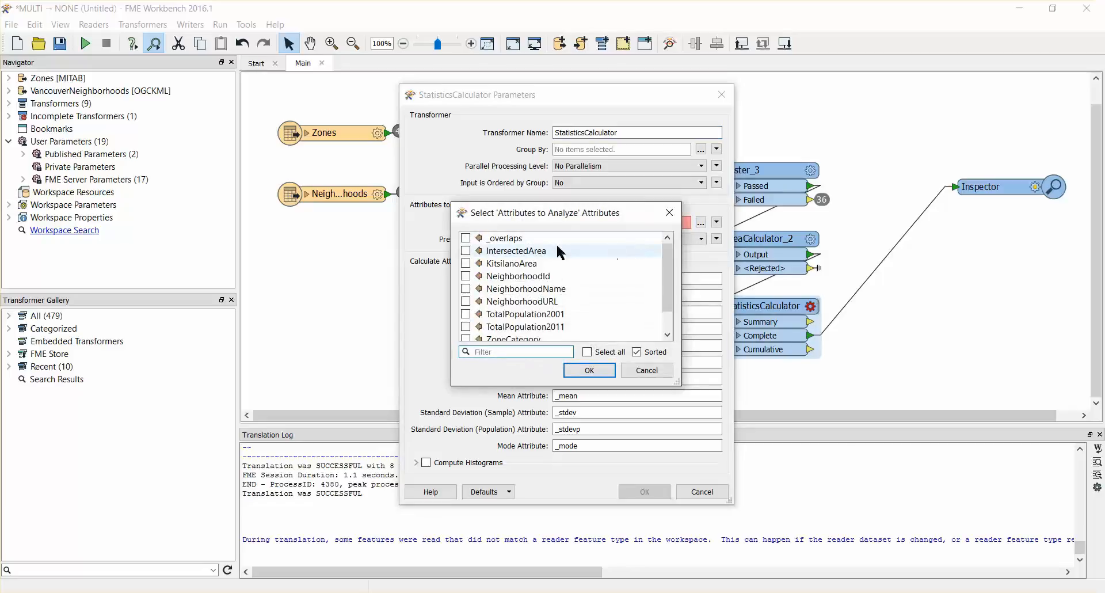
pyautogui.click(466, 251)
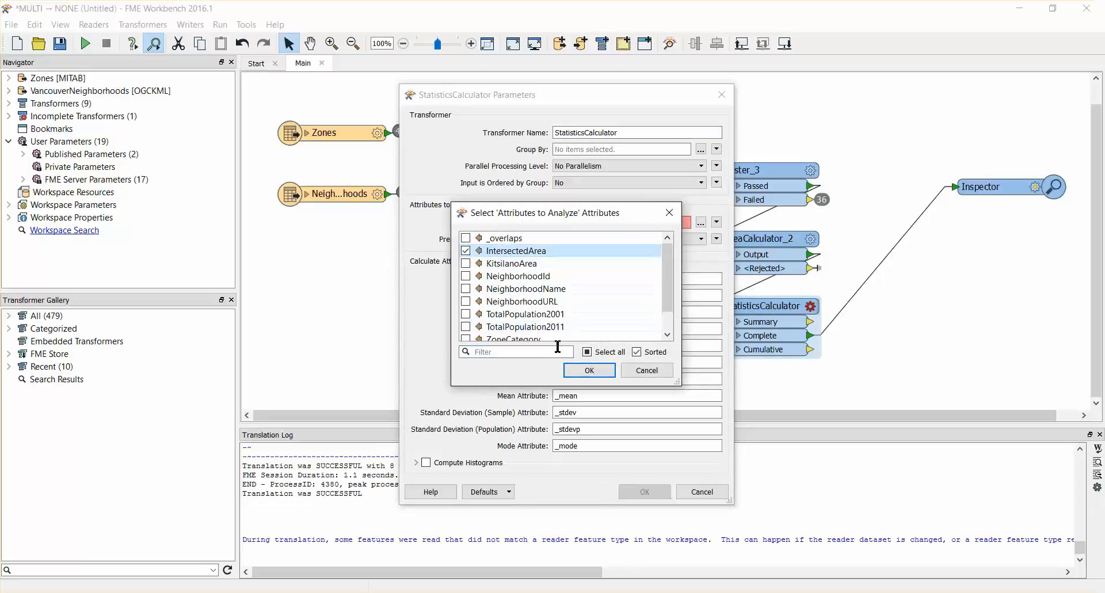
pyautogui.click(590, 370)
# Step: Clear every output attribute name in the StatisticsCalculator except the Sum Attribute, from Minimum through Mode
pyautogui.doubleClick(583, 278)
pyautogui.press('BackSpace')
pyautogui.doubleClick(582, 296)
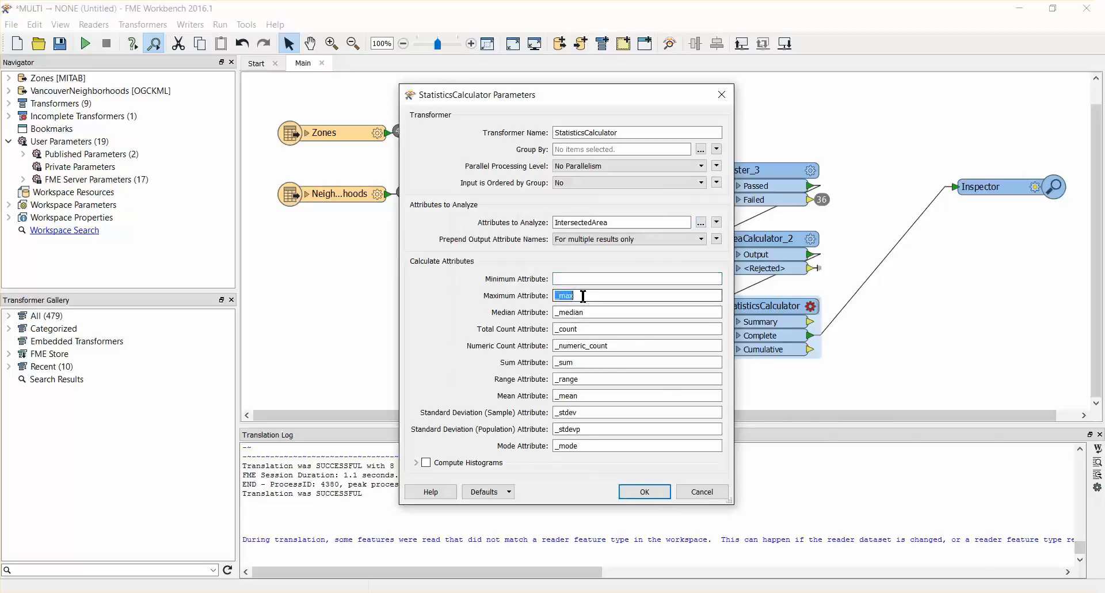
pyautogui.press('BackSpace')
pyautogui.doubleClick(585, 312)
pyautogui.press('BackSpace')
pyautogui.doubleClick(611, 346)
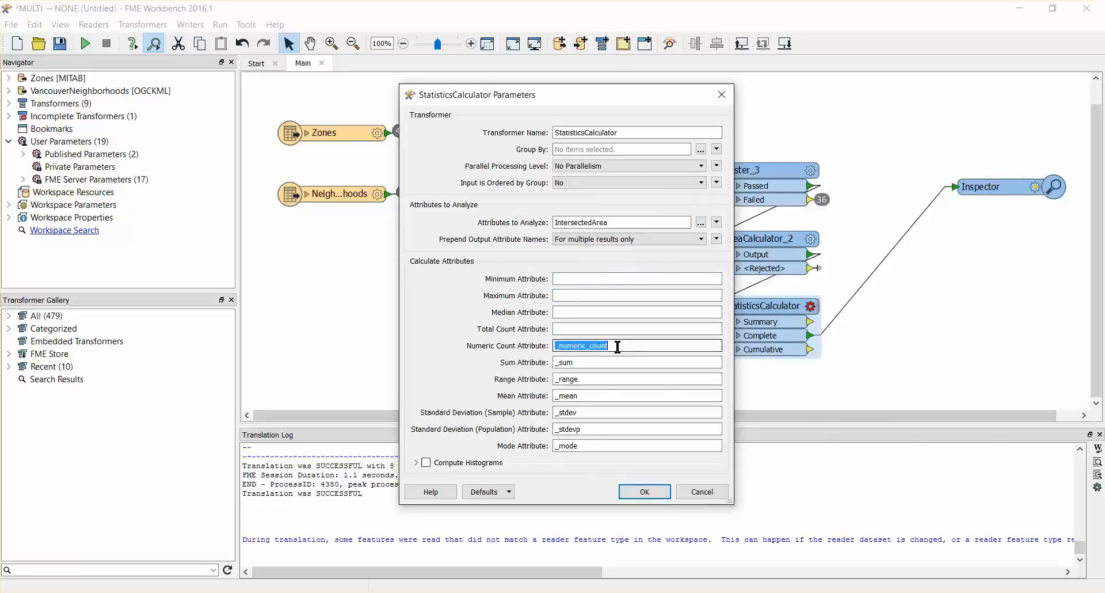
pyautogui.press('BackSpace')
pyautogui.doubleClick(594, 378)
pyautogui.press('BackSpace')
pyautogui.doubleClick(591, 395)
pyautogui.press('BackSpace')
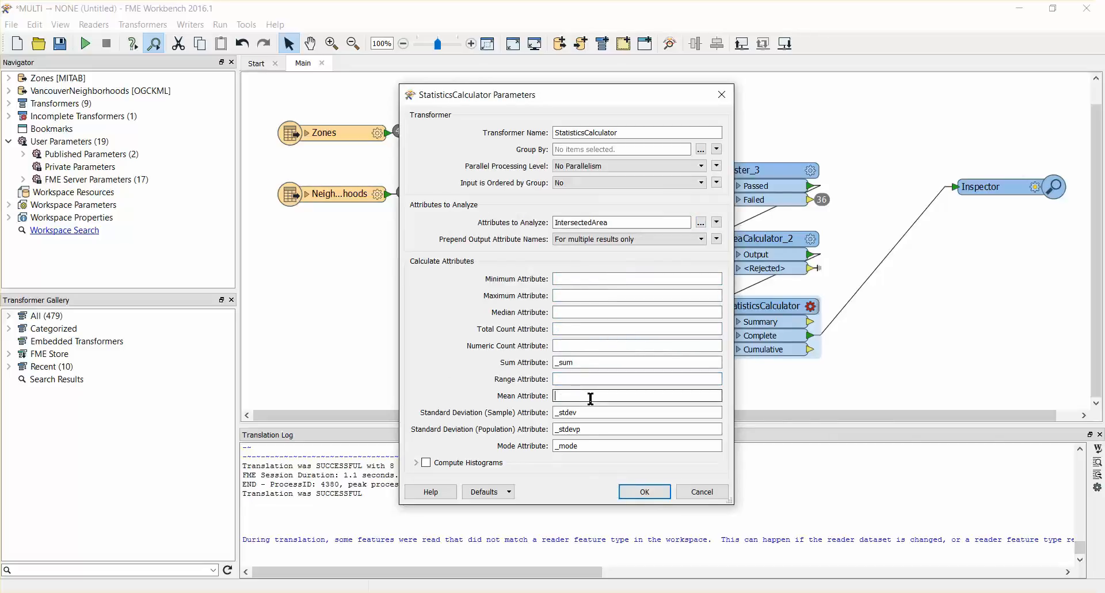
pyautogui.doubleClick(589, 412)
pyautogui.press('BackSpace')
pyautogui.doubleClick(588, 429)
pyautogui.press('BackSpace')
pyautogui.doubleClick(587, 445)
pyautogui.press('BackSpace')
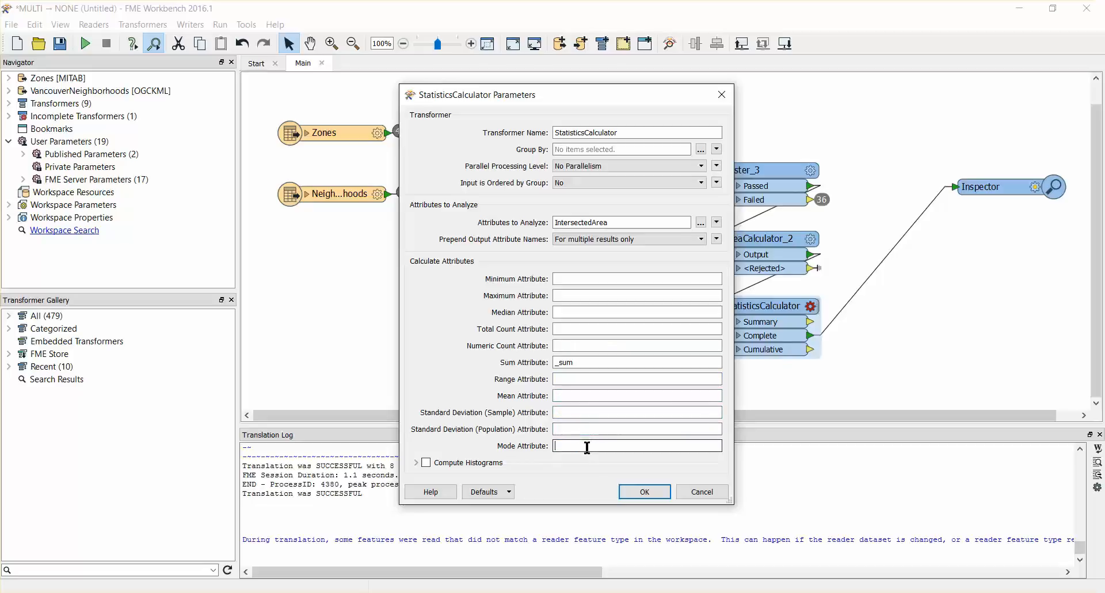
# Step: Name the StatisticsCalculator's Sum Attribute TotalIntersectedArea and apply the parameters
pyautogui.doubleClick(584, 362)
pyautogui.write('Total')
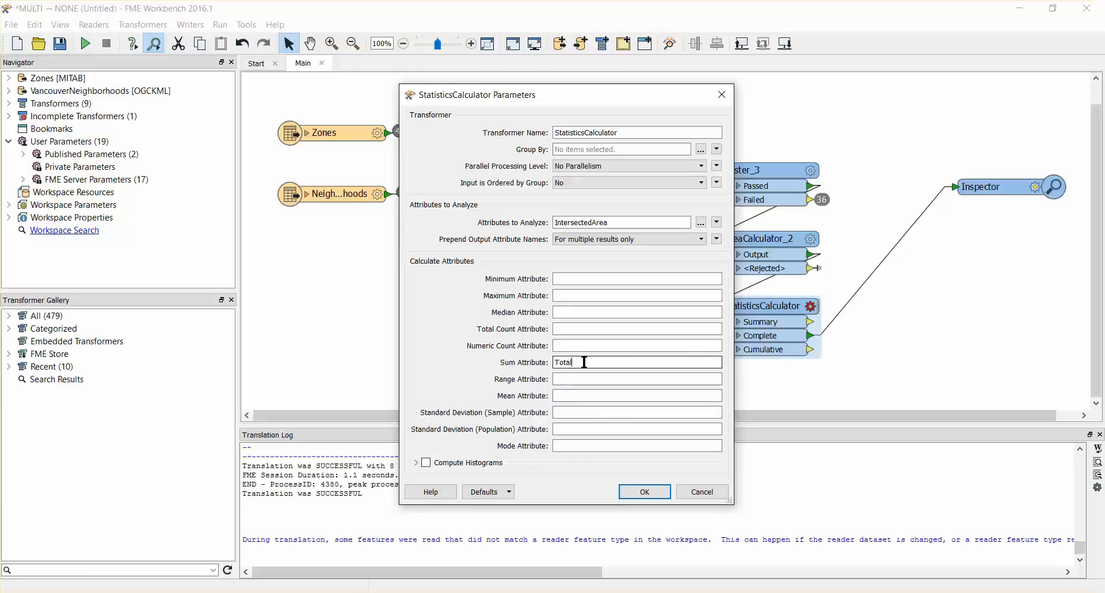
pyautogui.write('IntersectedArea')
pyautogui.click(645, 491)
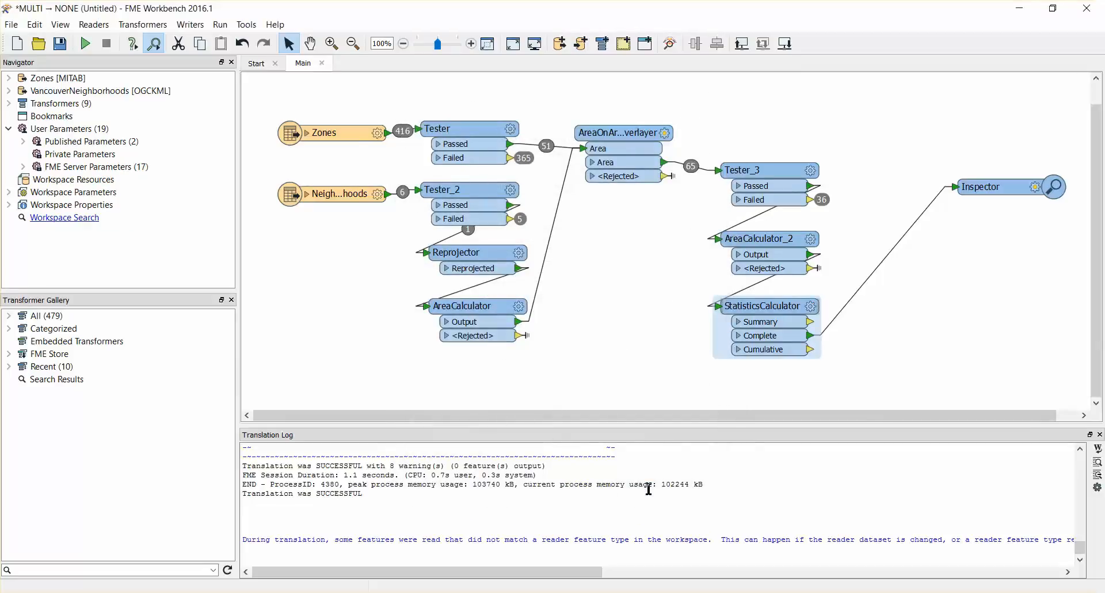
# Step: Insert an ExpressionEvaluator on the connection between the StatisticsCalculator's Complete output and the Inspector
pyautogui.click(870, 279)
pyautogui.write('expressio')
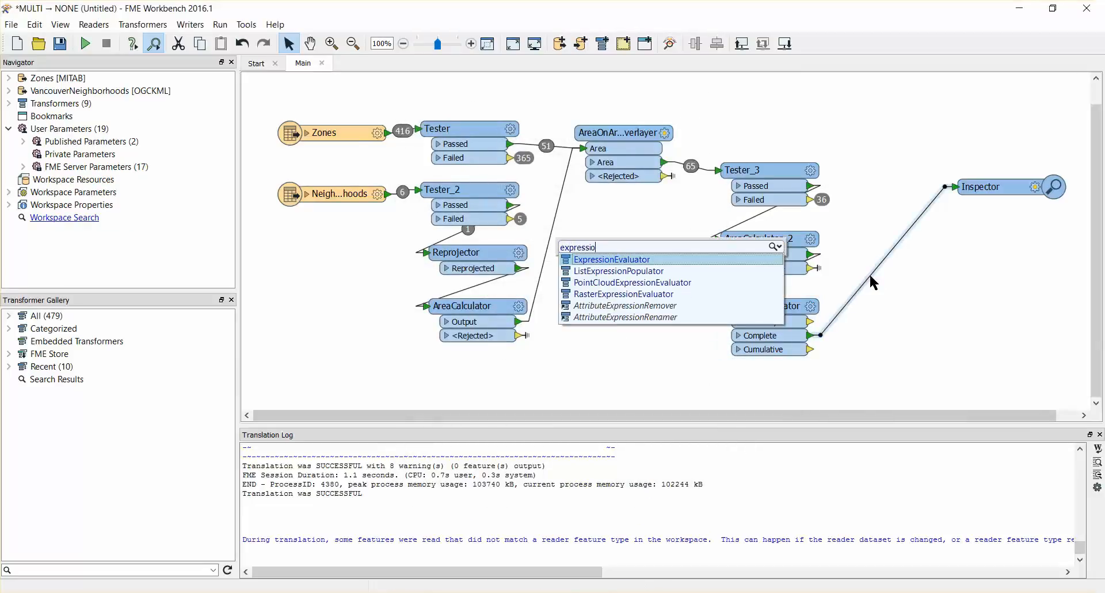
pyautogui.press('Return')
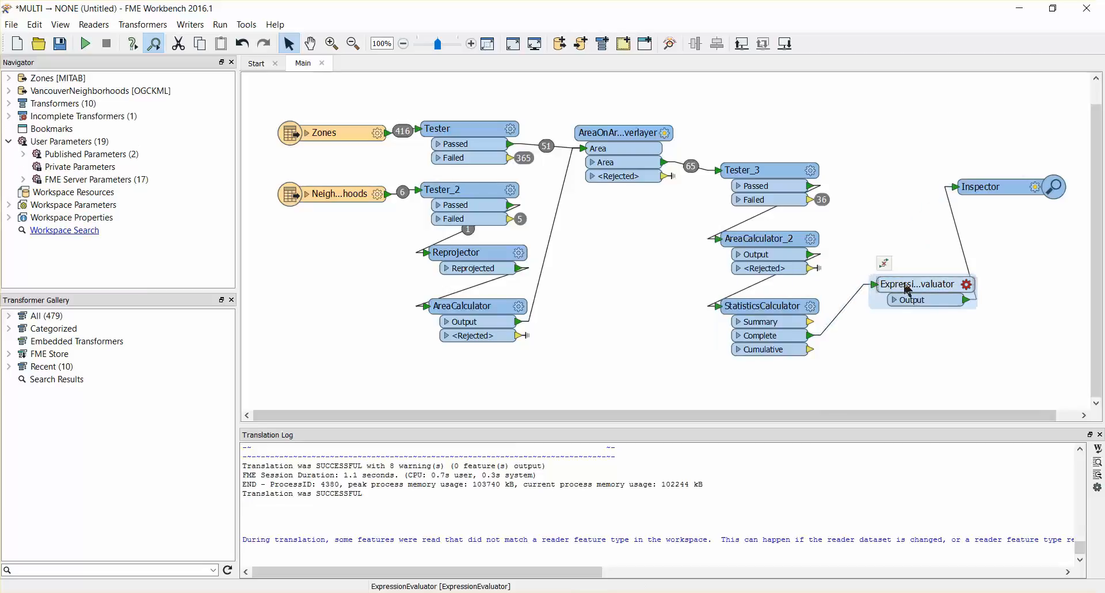
pyautogui.doubleClick(908, 285)
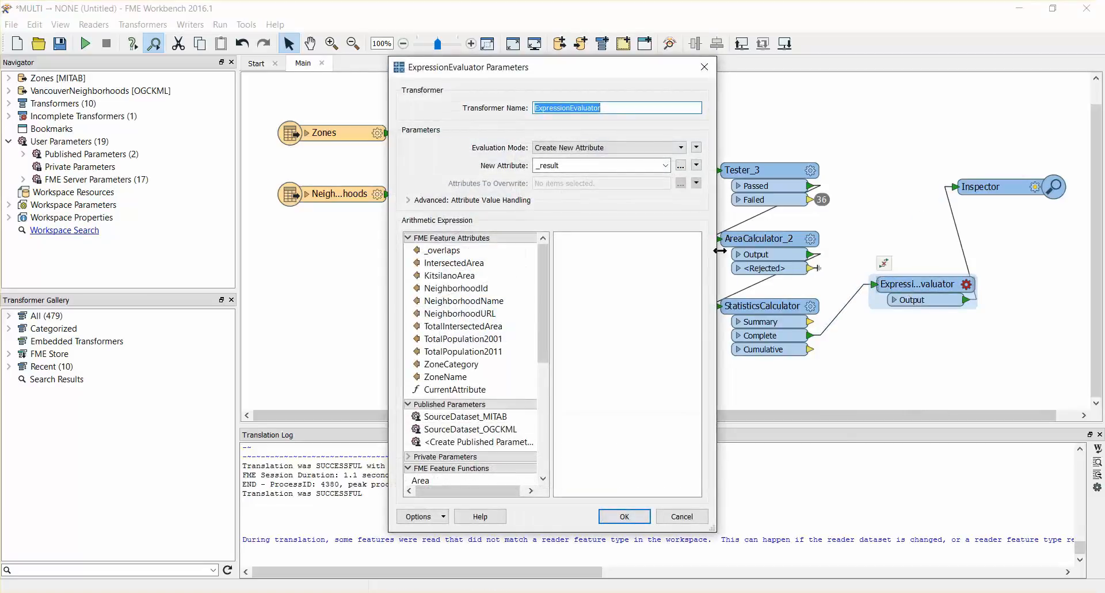
pyautogui.doubleClick(480, 329)
pyautogui.write('/')
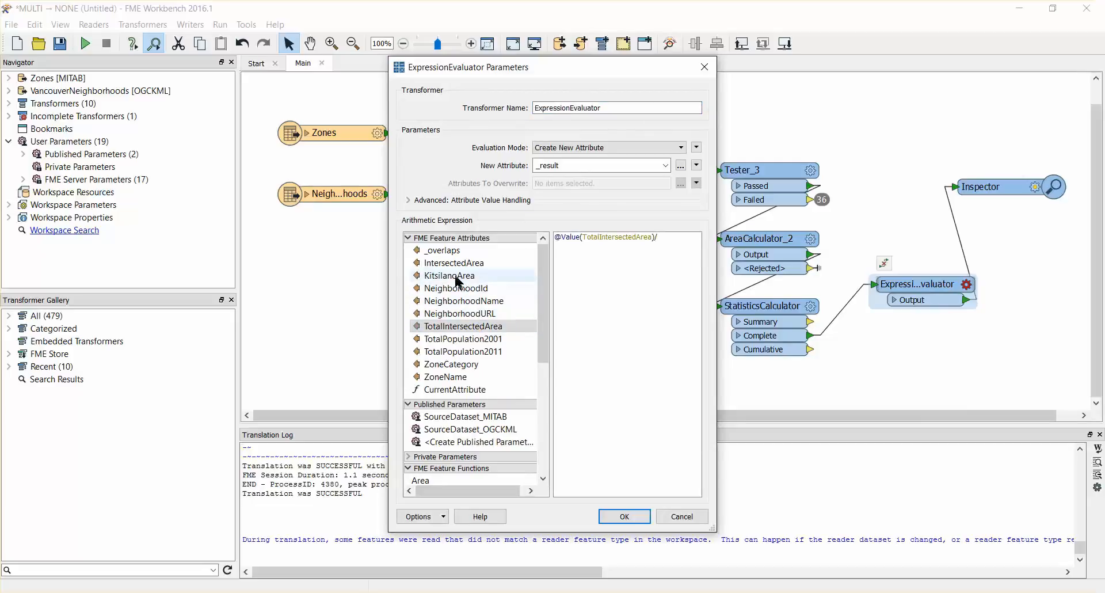
pyautogui.doubleClick(458, 276)
pyautogui.write(')')
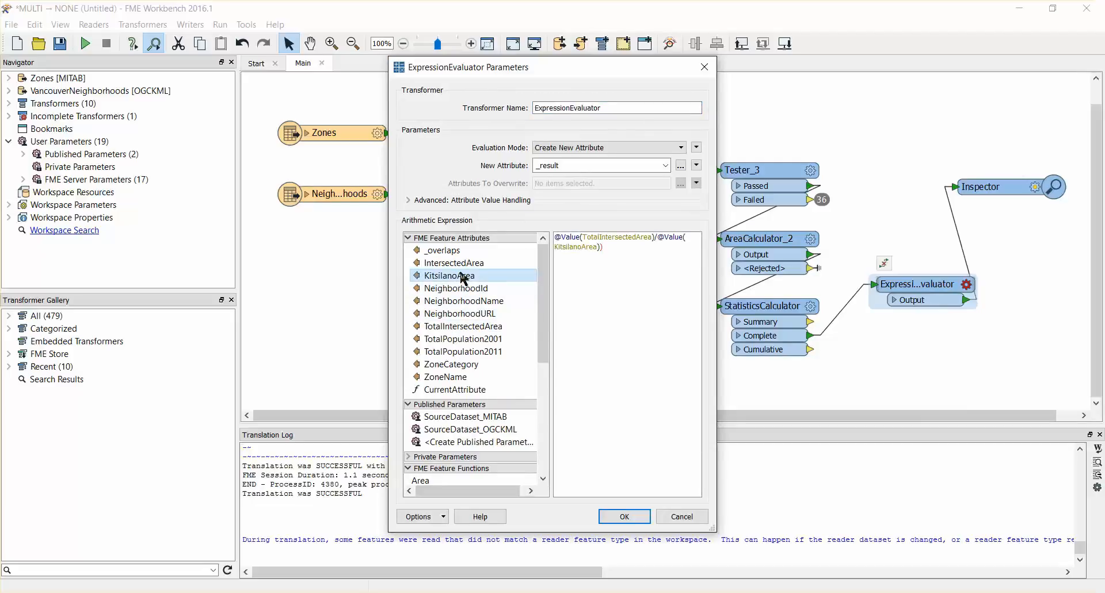
pyautogui.click(556, 237)
pyautogui.write('(')
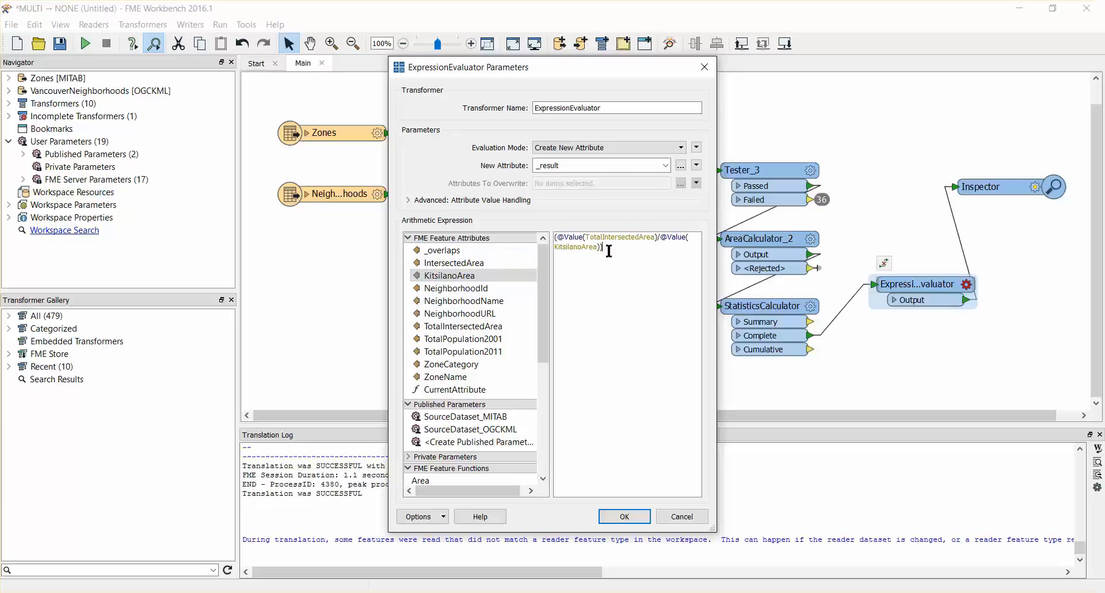
pyautogui.write('*100')
pyautogui.click(621, 516)
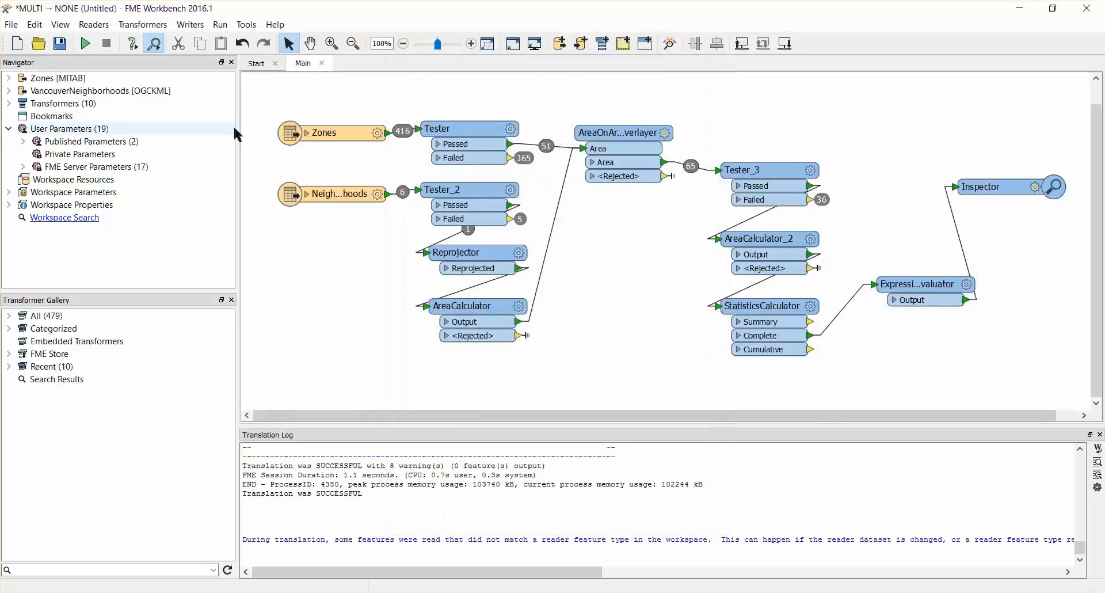
# Step: Run the workspace and check the _result column in the inspected output's attribute table
pyautogui.click(87, 48)
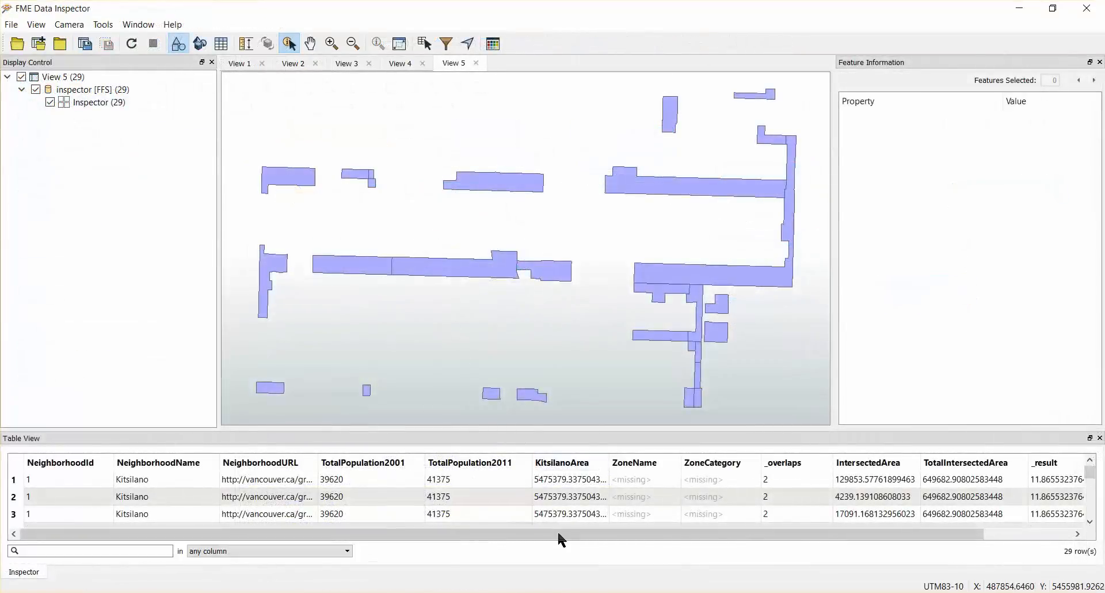
pyautogui.moveTo(558, 534); pyautogui.dragTo(686, 538)
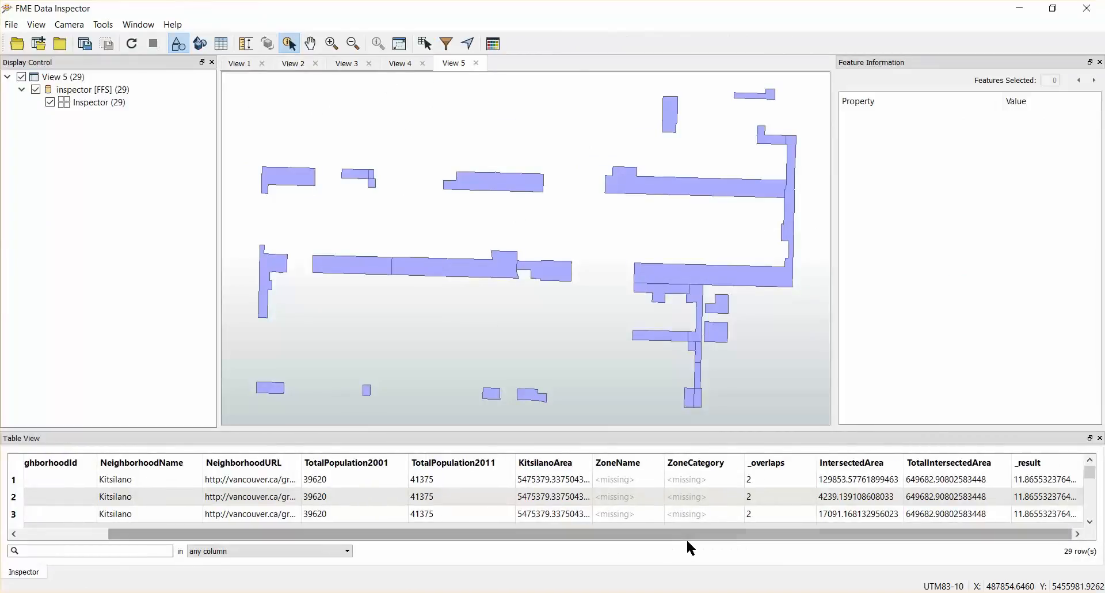